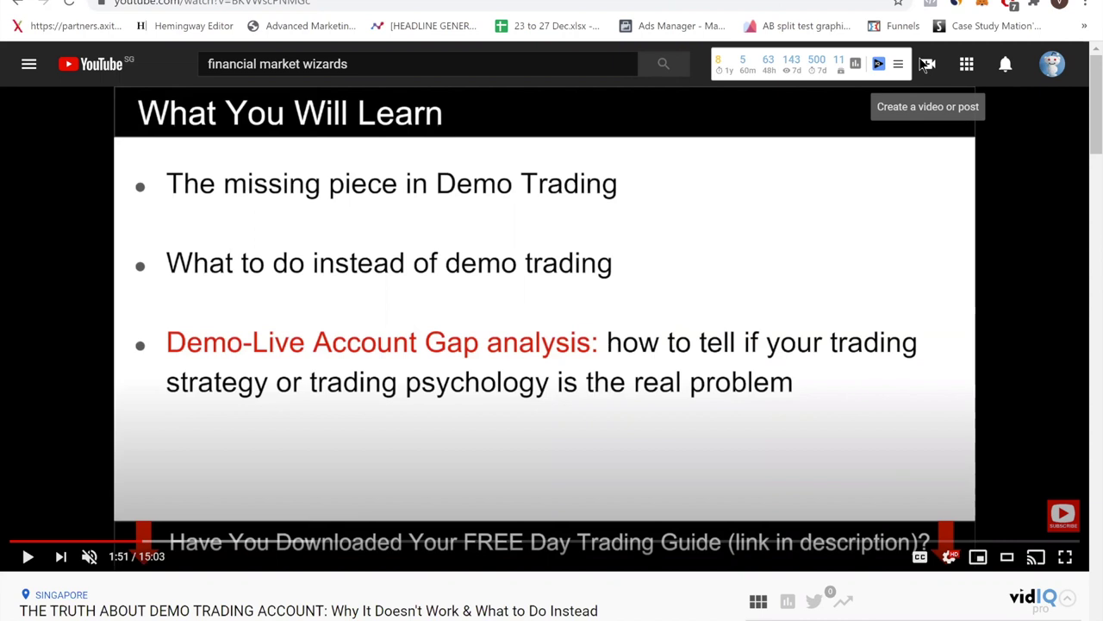
Look through the viewer comments under the demo trading video and switch to the GBPJPY chart in TradingView.
click(820, 63)
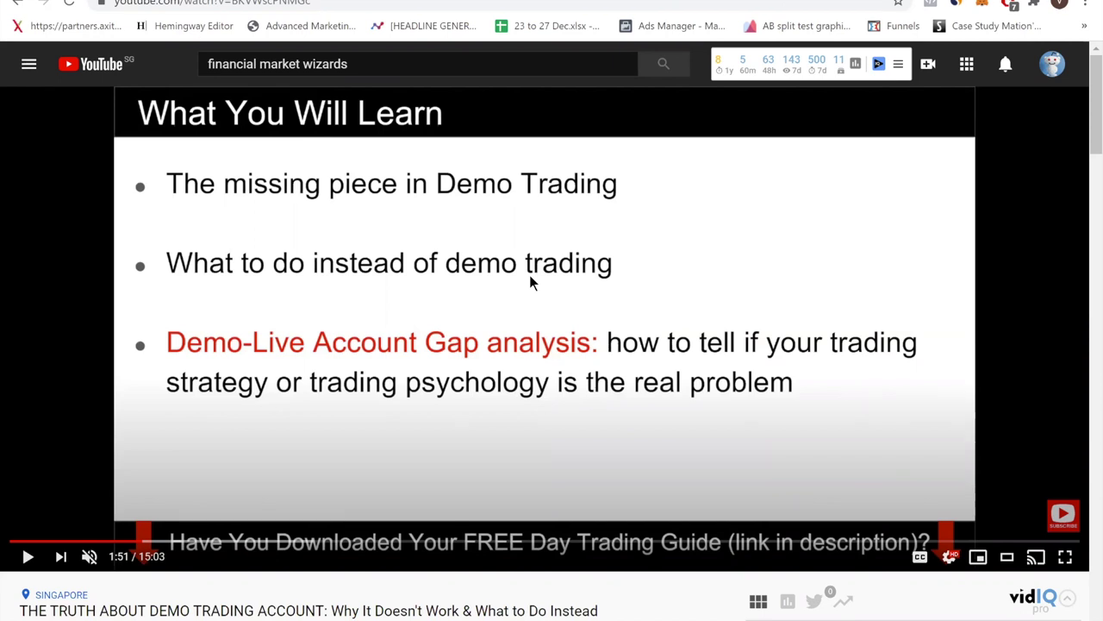
scroll(529, 274, down, 4)
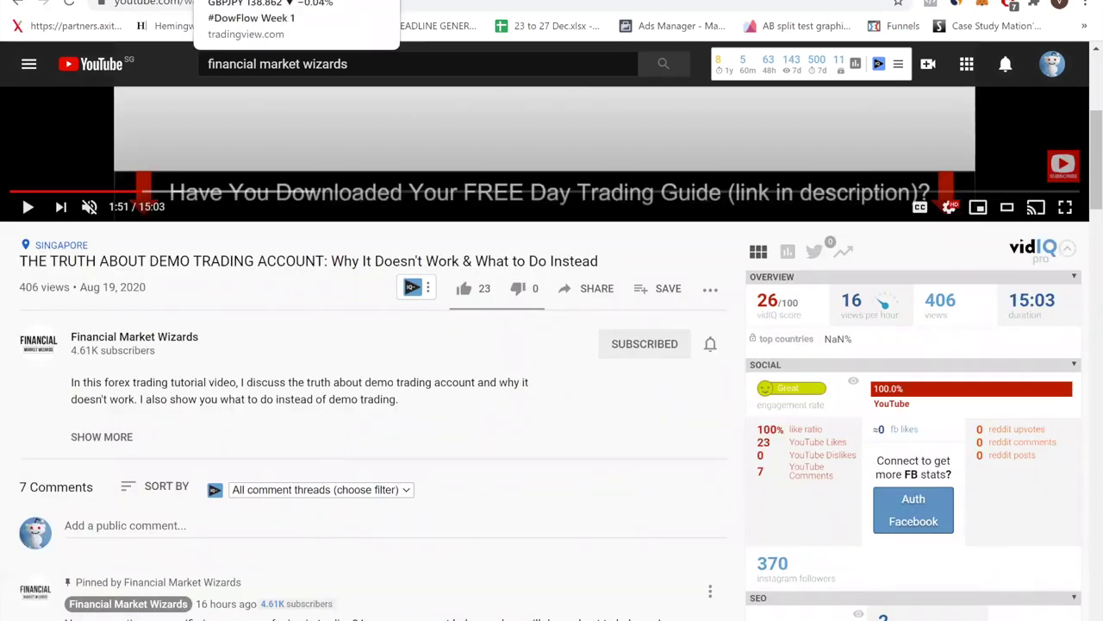
scroll(354, 276, down, 4)
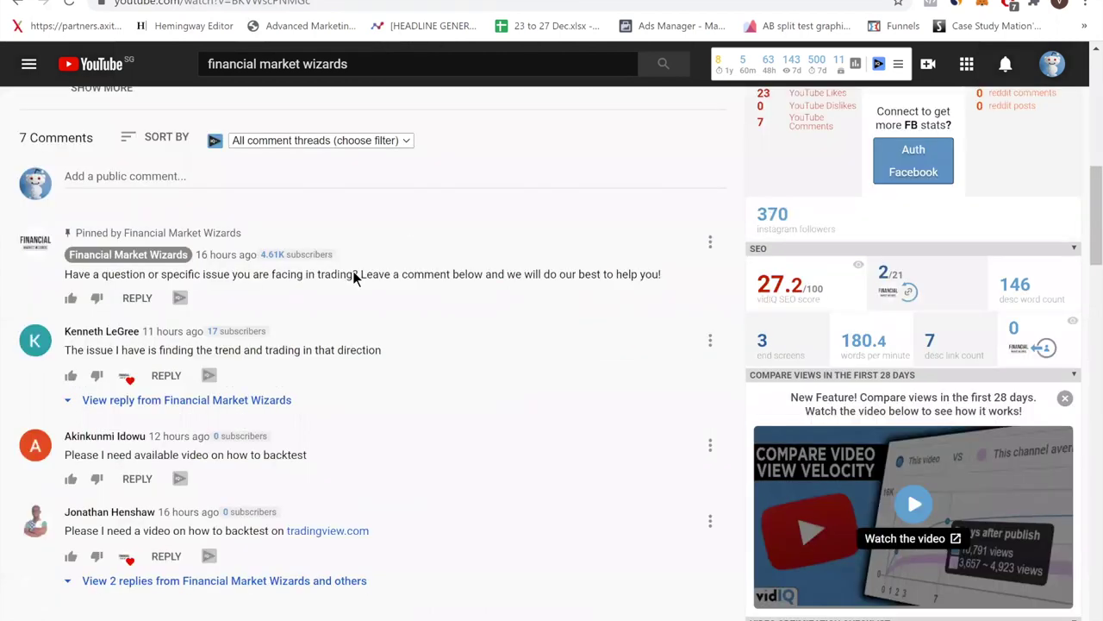
double_click(81, 454)
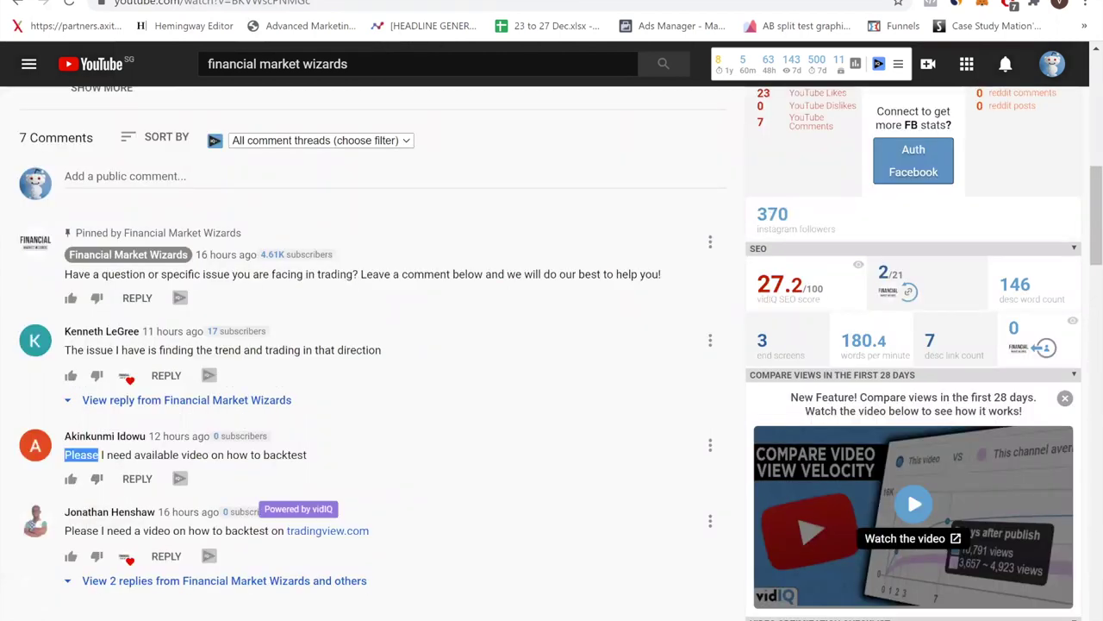
key(ctrl+Tab)
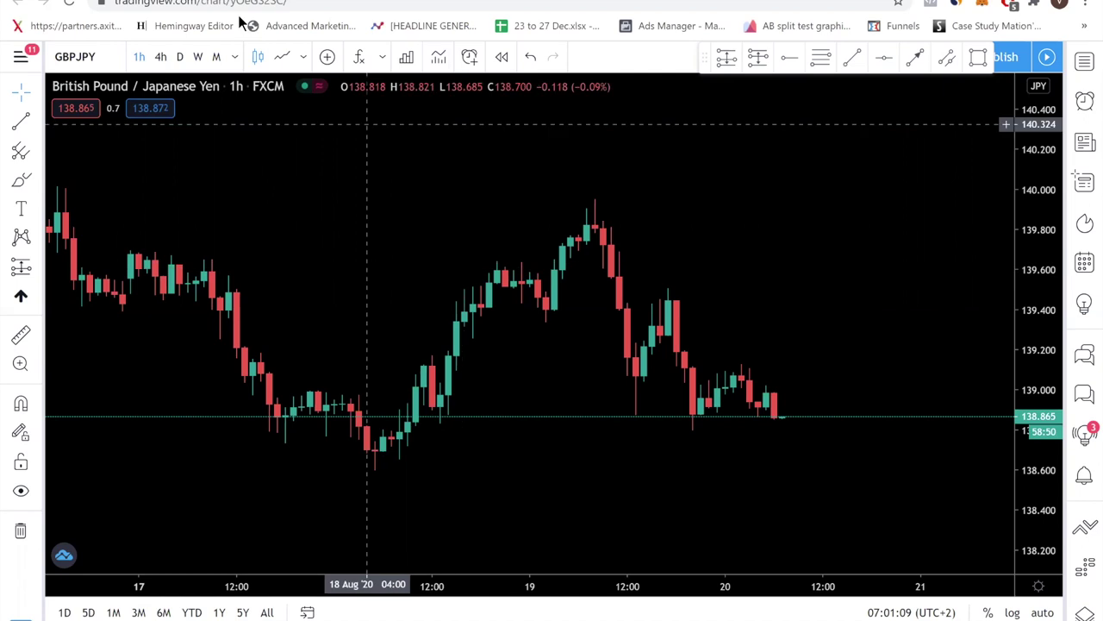
Try to start a bar replay on the 1-hour GBPJPY chart and dismiss the upgrade offer.
click(507, 60)
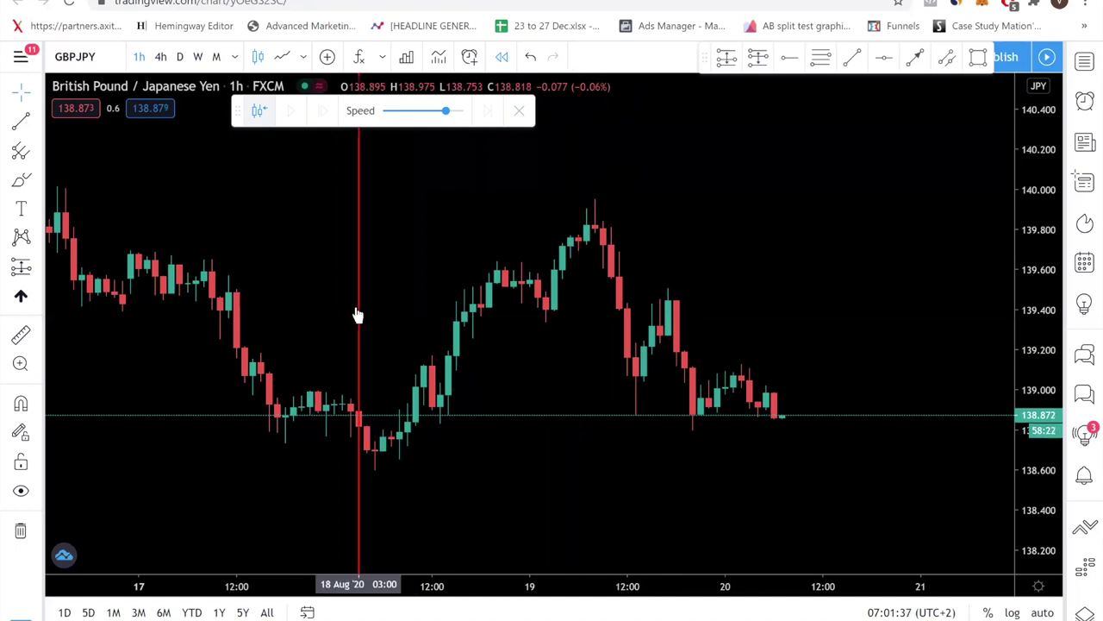
click(132, 289)
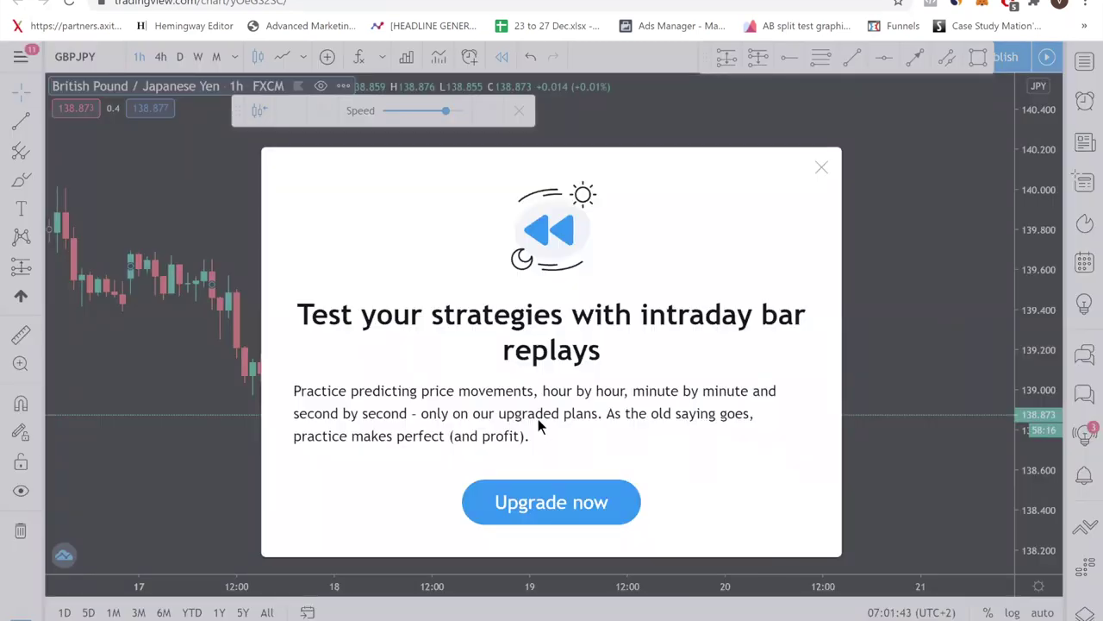
click(821, 170)
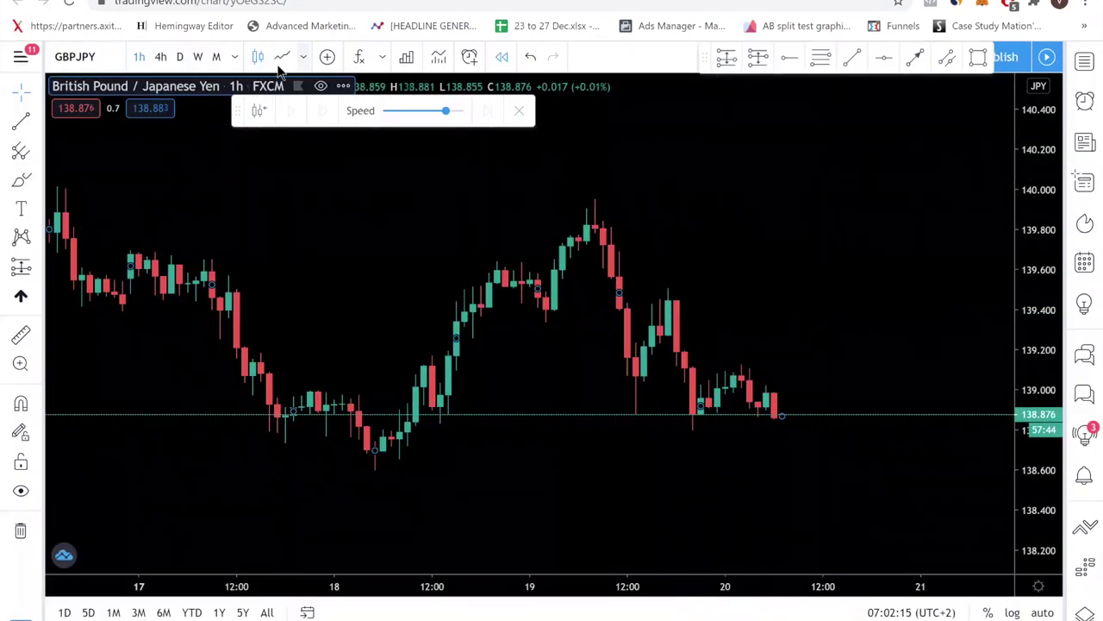
Show GBPJPY on the daily timeframe with the price scale auto-fitted, and start a bar replay from 22 June 2020.
click(179, 57)
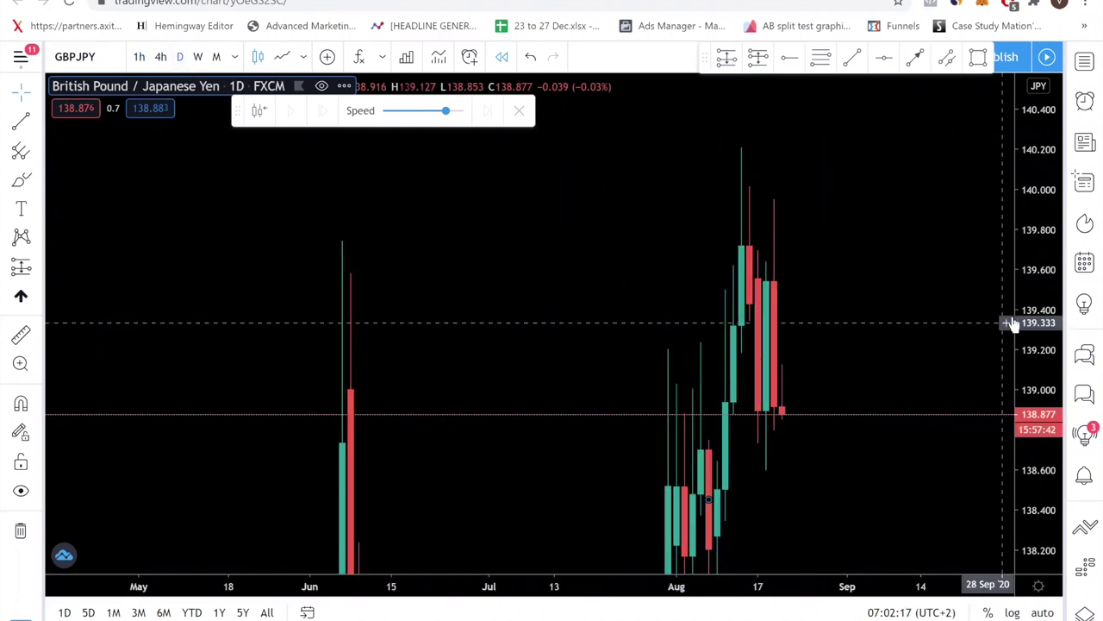
double_click(1035, 305)
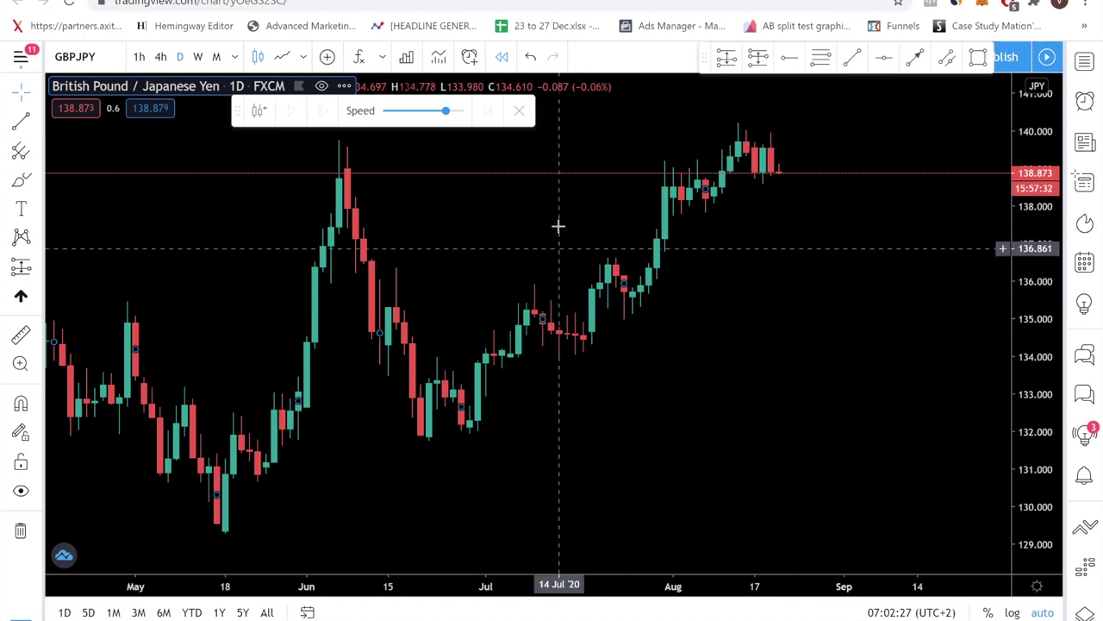
click(501, 57)
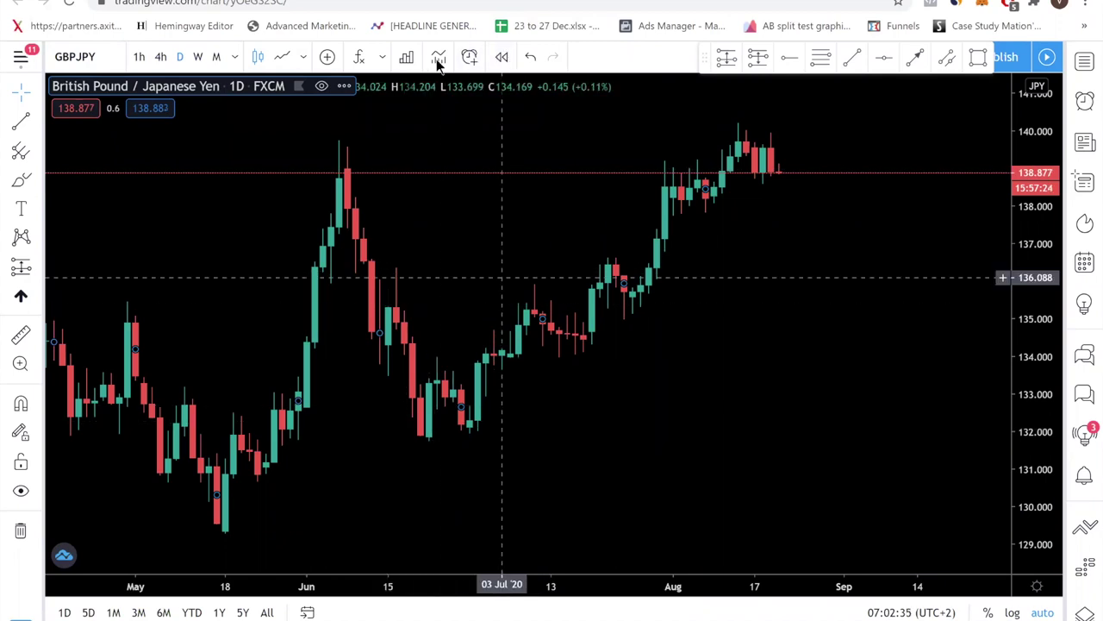
click(501, 57)
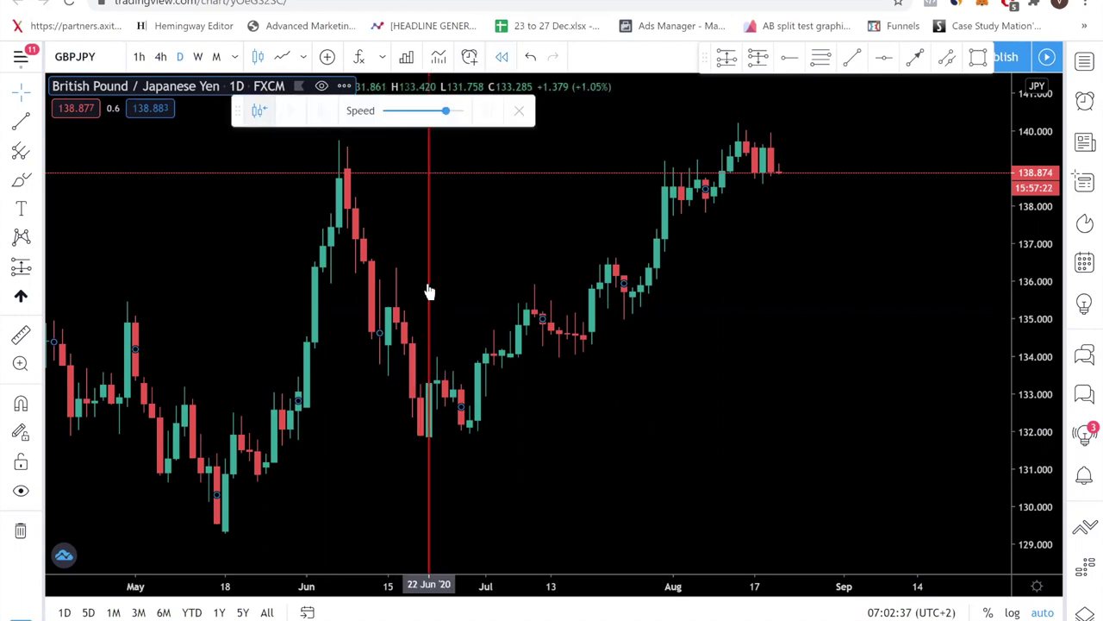
click(431, 398)
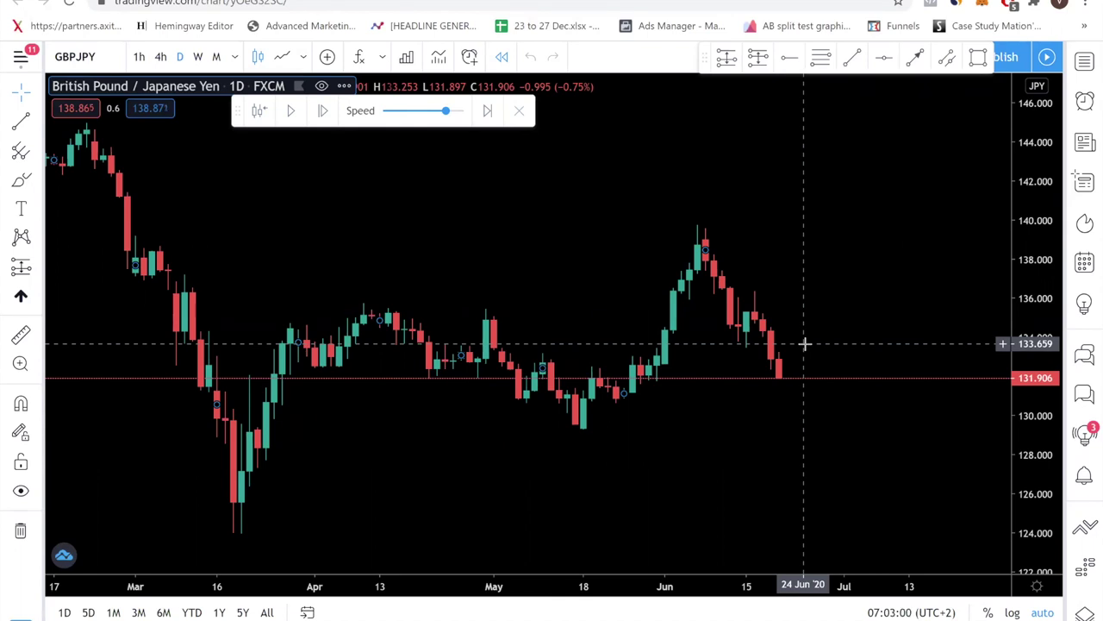
Play the bar replay forward to 2 July 2020, pause it, and reduce the replay speed.
click(406, 436)
drag(872, 405, 630, 457)
click(987, 536)
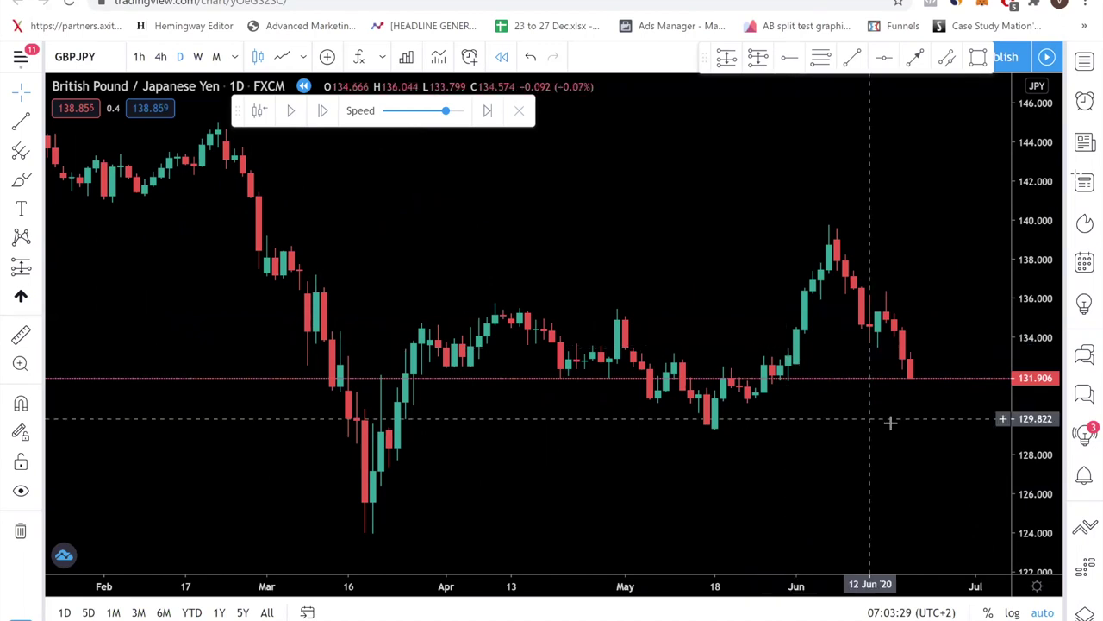
drag(897, 431, 858, 388)
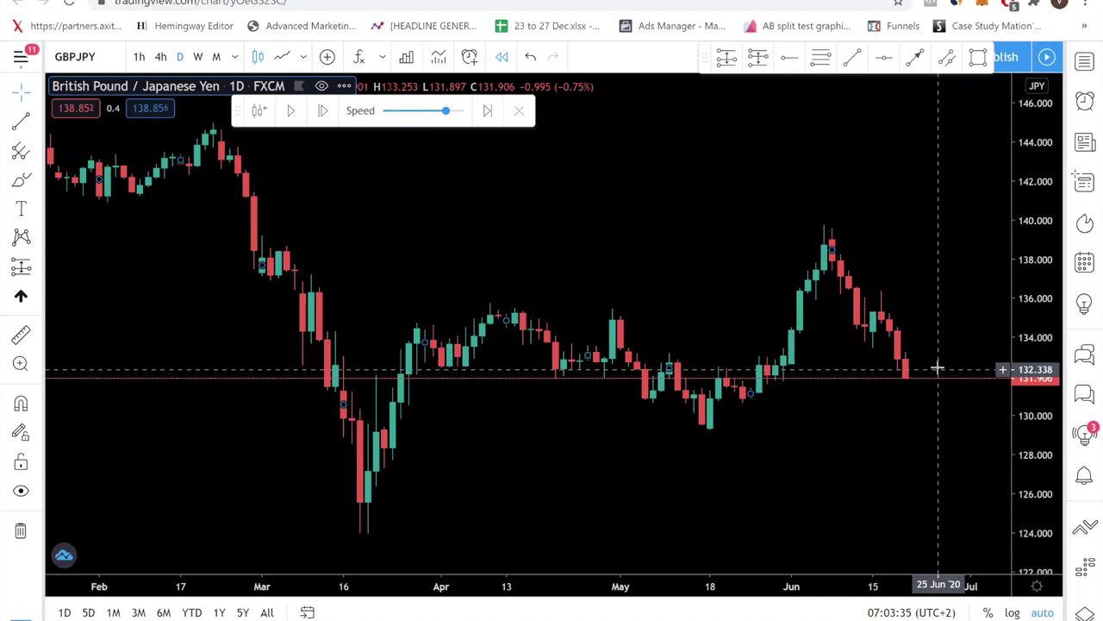
click(293, 112)
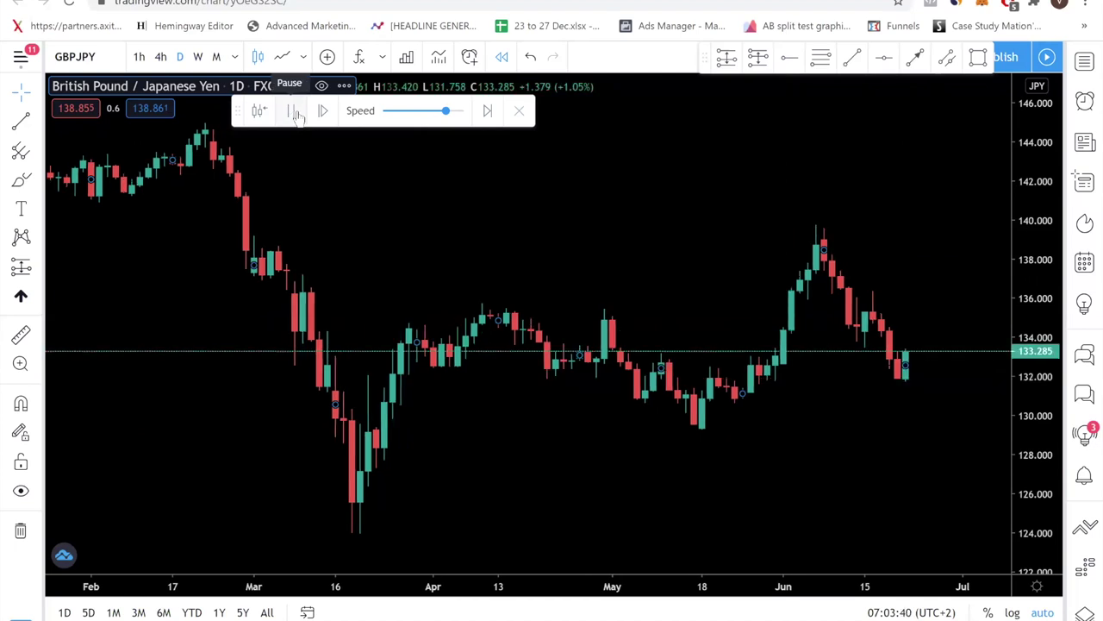
click(293, 112)
click(290, 110)
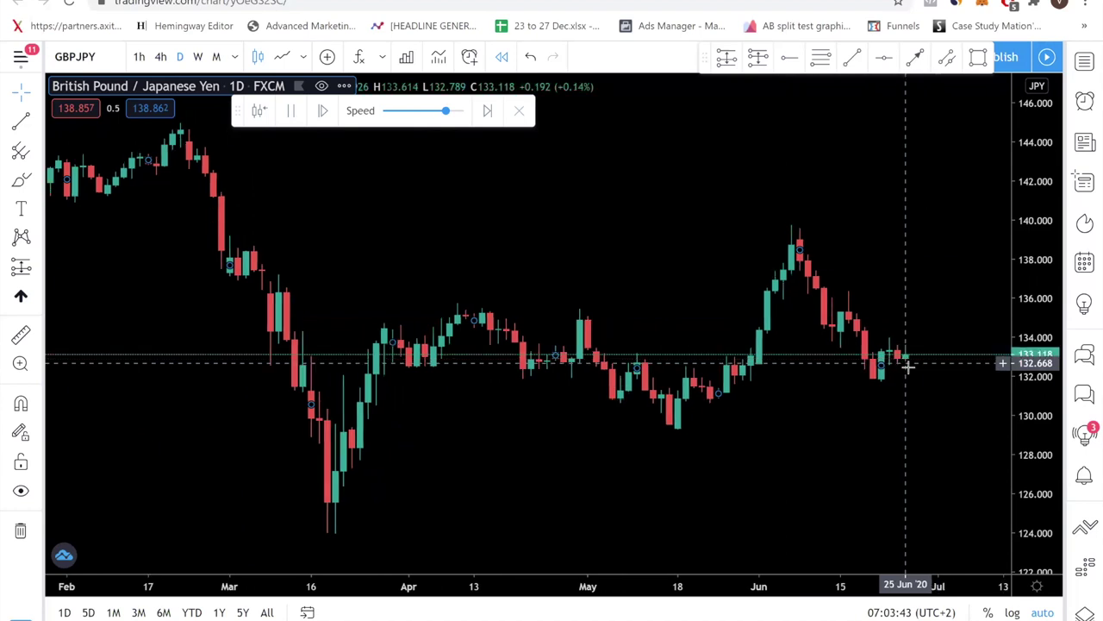
click(291, 111)
mouse_move(446, 111)
mouse_down()
mouse_move(397, 111)
mouse_move(461, 110)
mouse_move(429, 110)
mouse_up()
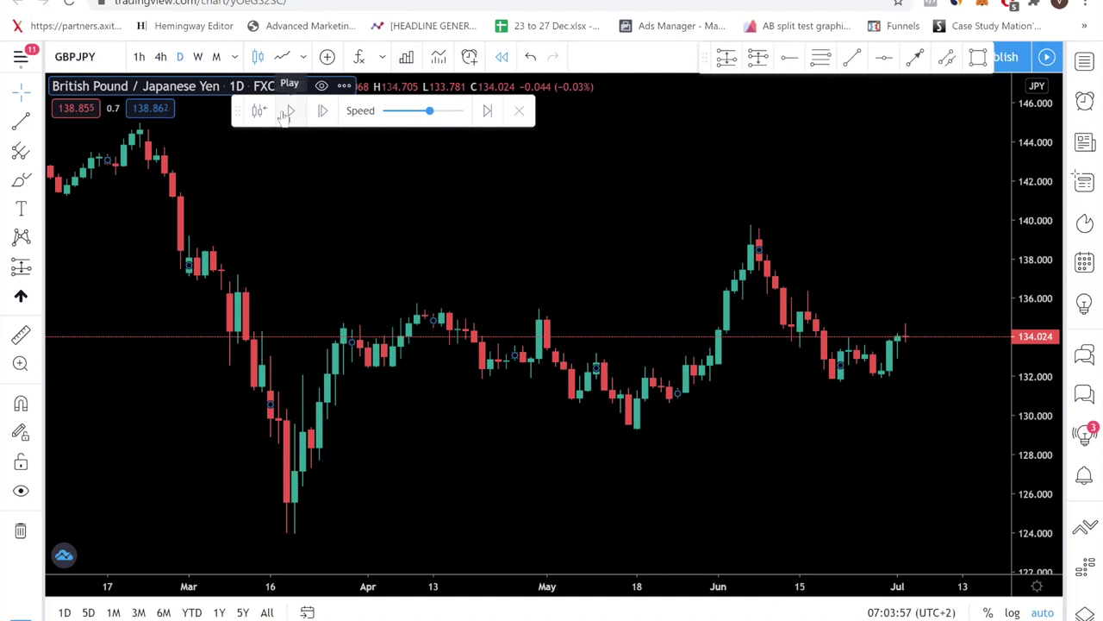
click(852, 57)
click(290, 533)
click(936, 326)
drag(934, 326, 917, 371)
key(Delete)
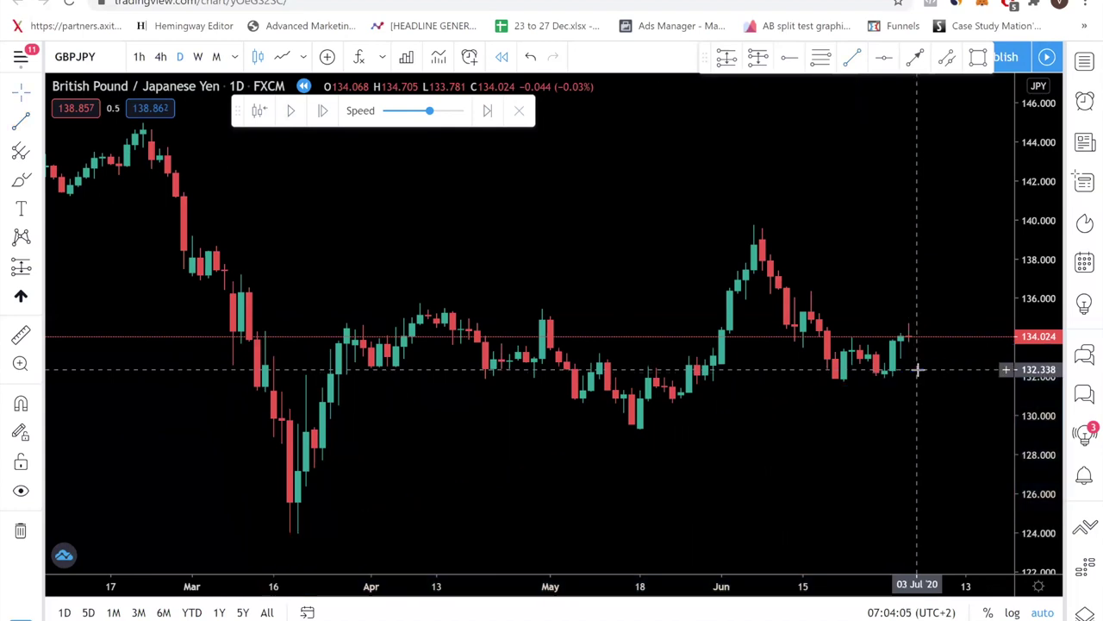
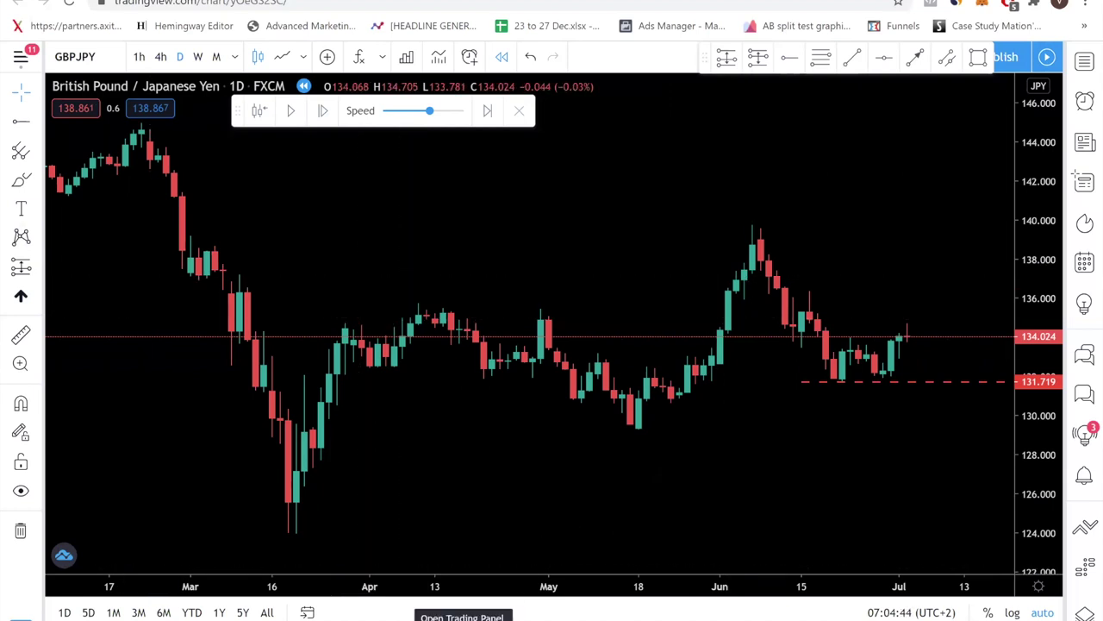
View the Paper Trading connection option among the brokers and dismiss it without connecting.
click(464, 619)
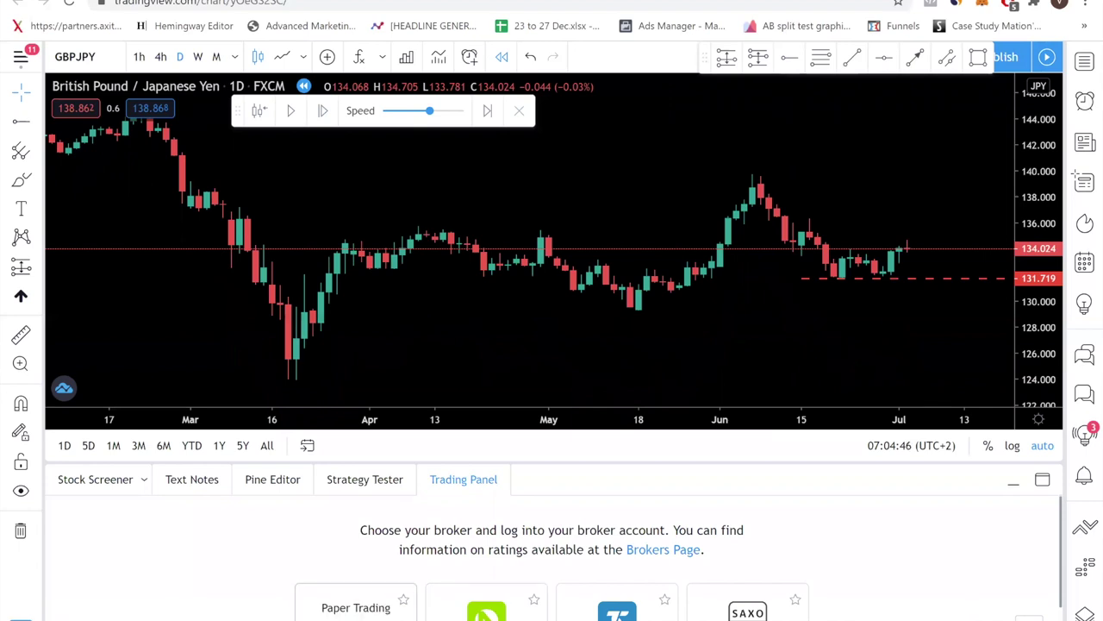
click(356, 605)
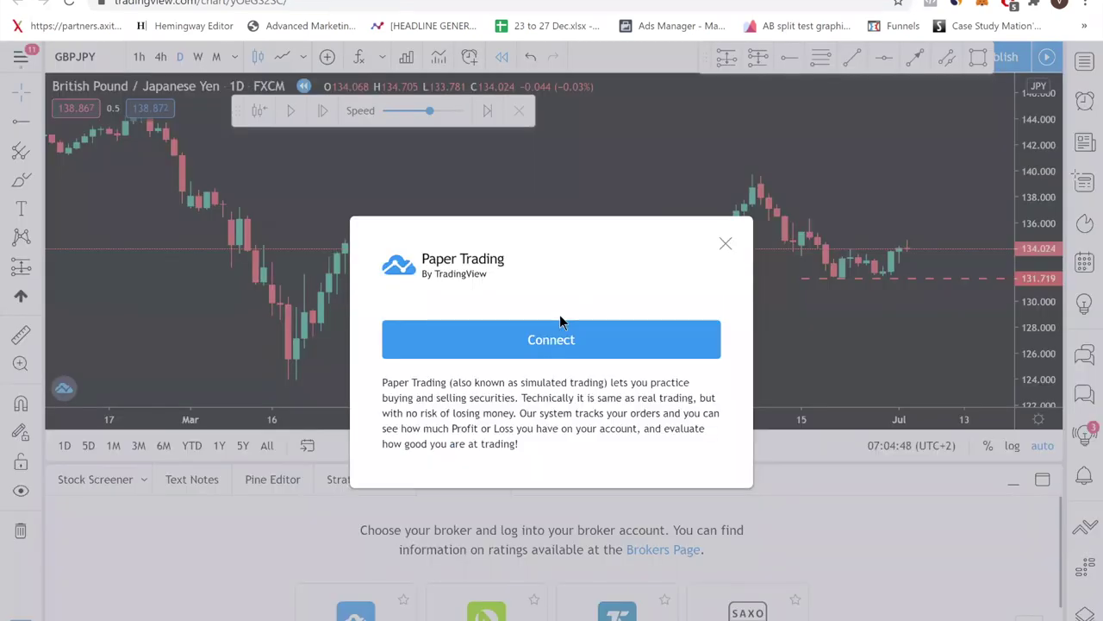
click(724, 246)
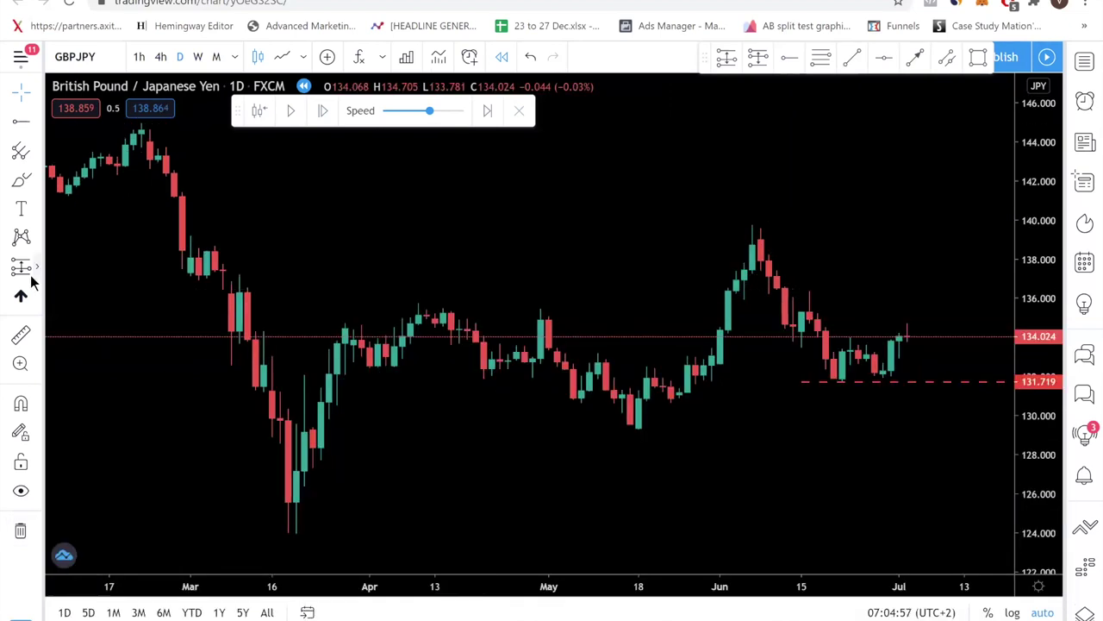
Place a long position at the latest bar with entry 134.030, stop 131.307 and target 138.857.
click(37, 267)
click(114, 279)
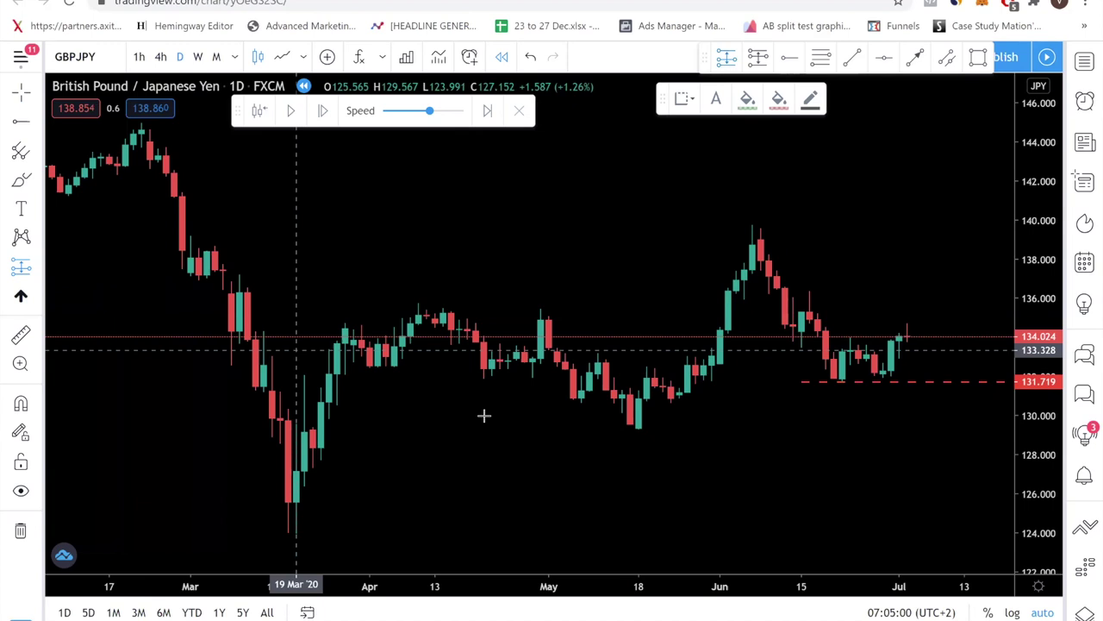
click(874, 338)
drag(874, 420, 874, 388)
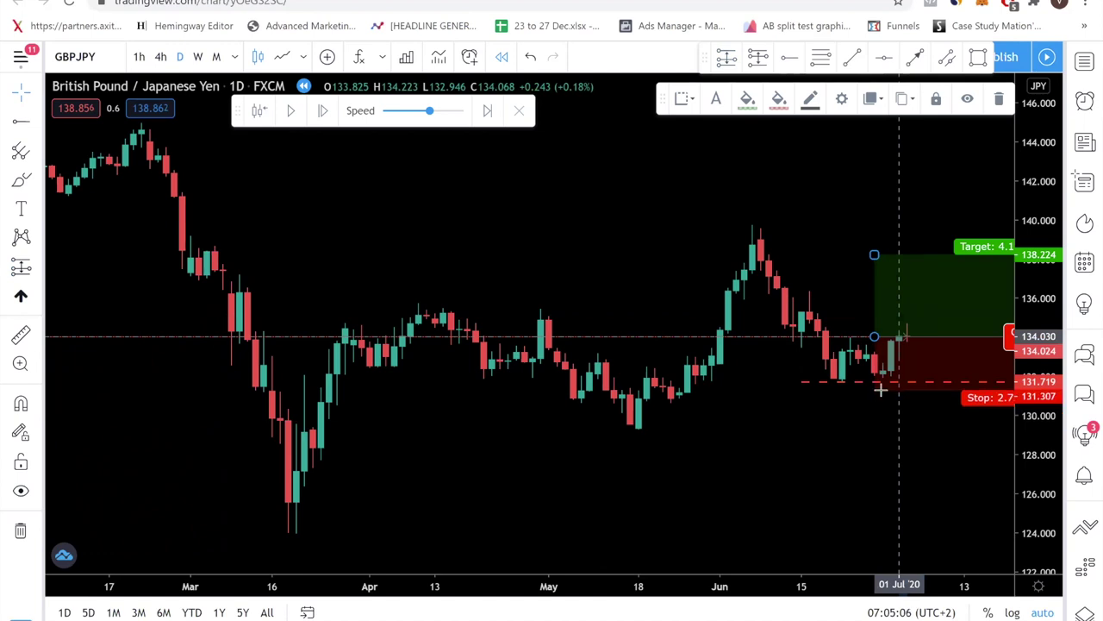
drag(873, 255, 865, 242)
click(839, 266)
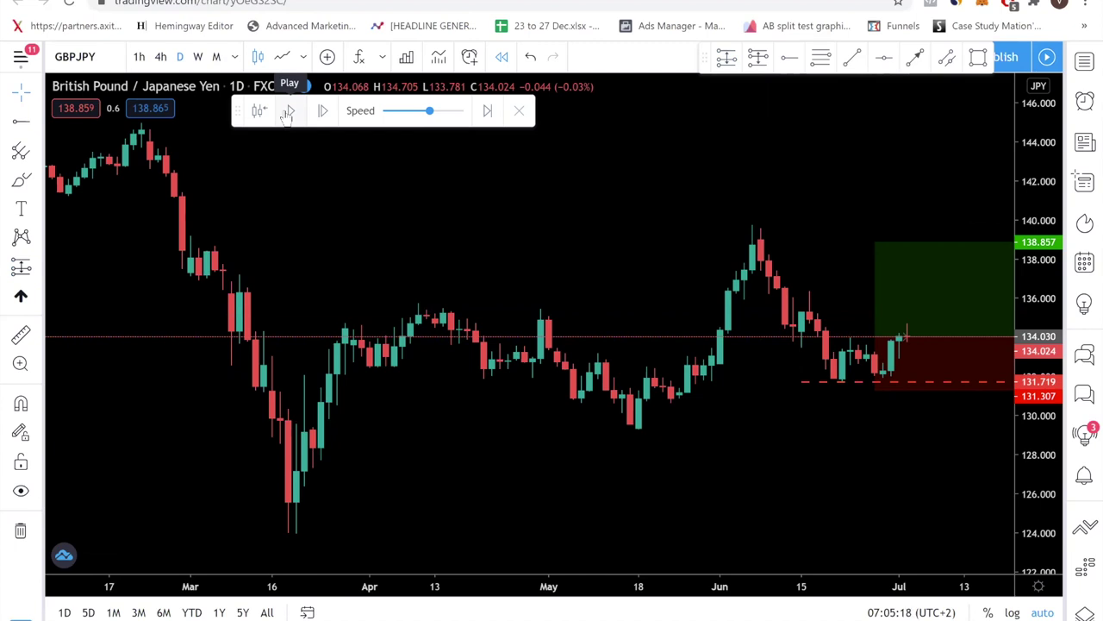
Shorten the long position drawing so that it ends around mid-August 2020, and deselect it.
drag(845, 508, 372, 569)
click(914, 349)
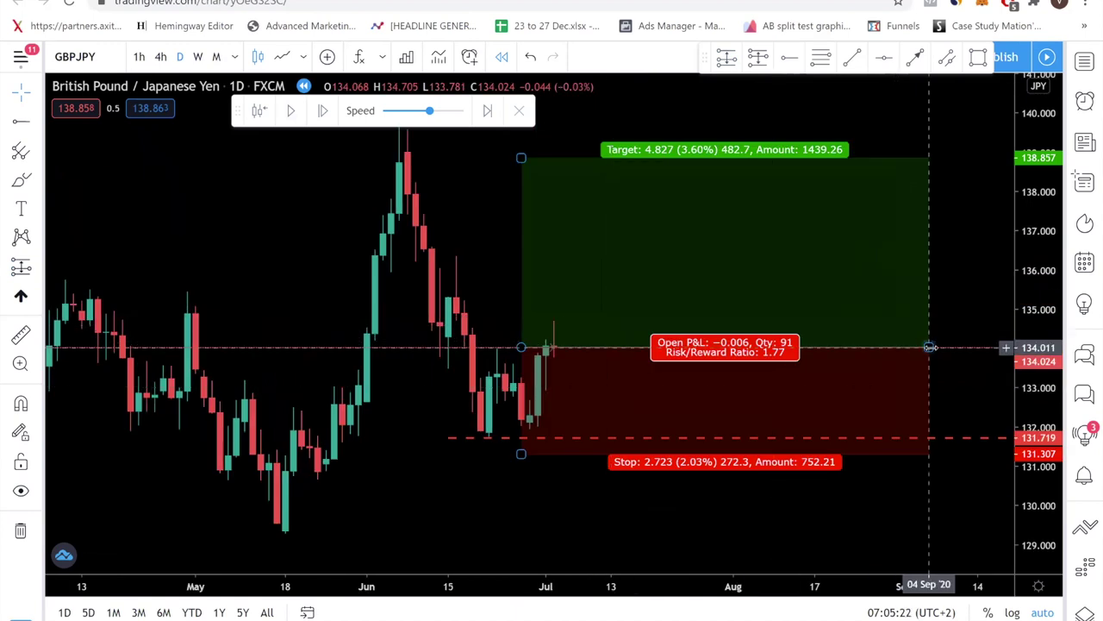
drag(906, 354, 810, 279)
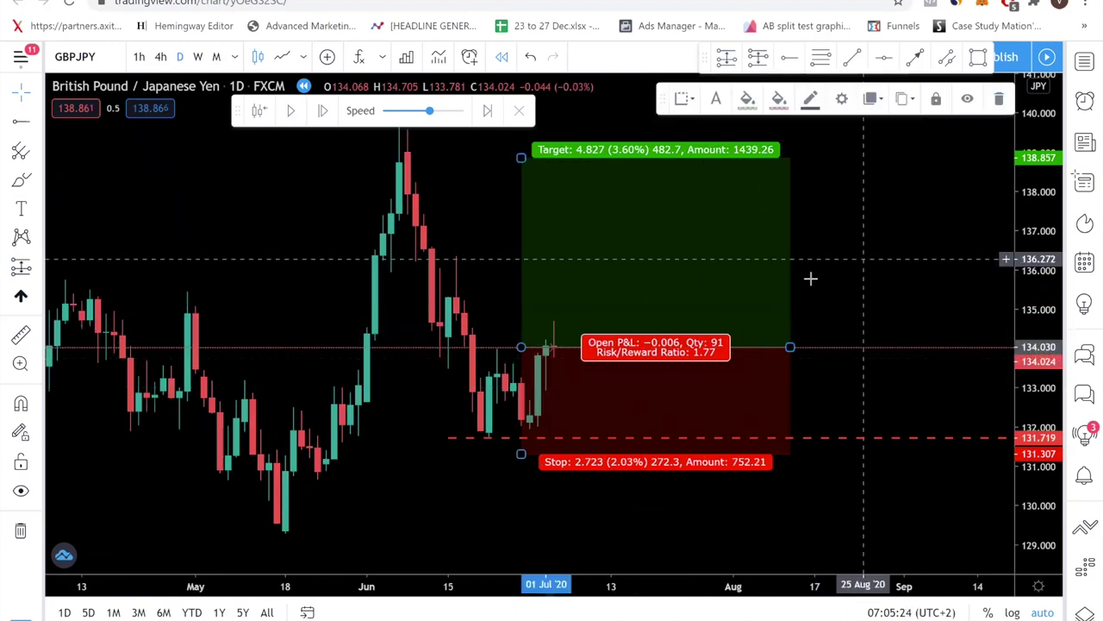
click(270, 138)
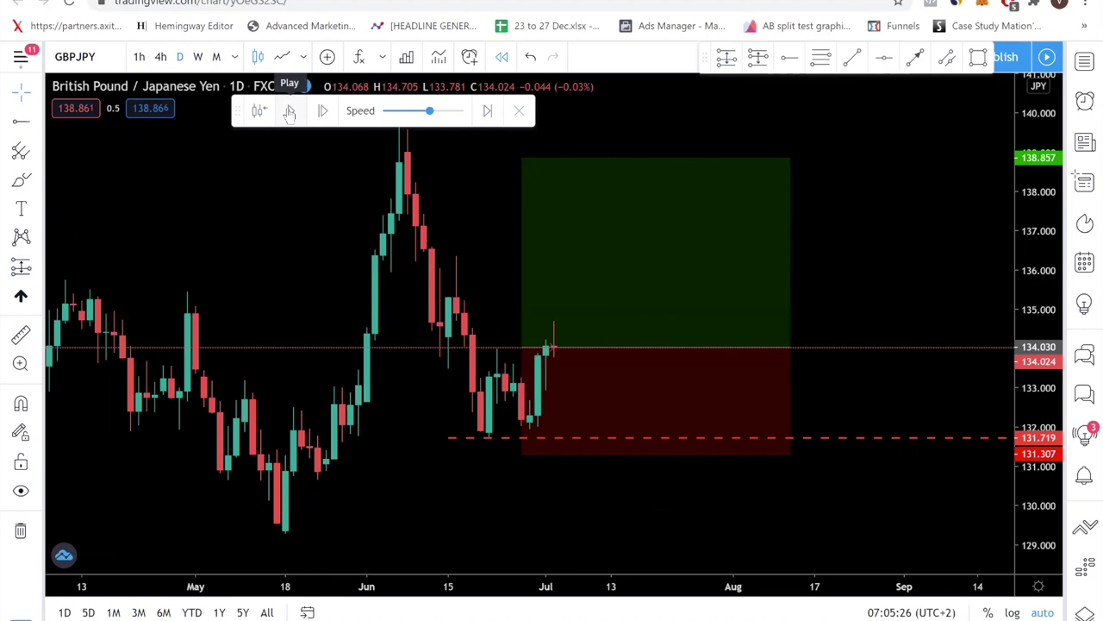
Play the replay forward to about 9 July 2020, pause it, and raise the long position's stop to 132.902.
click(290, 113)
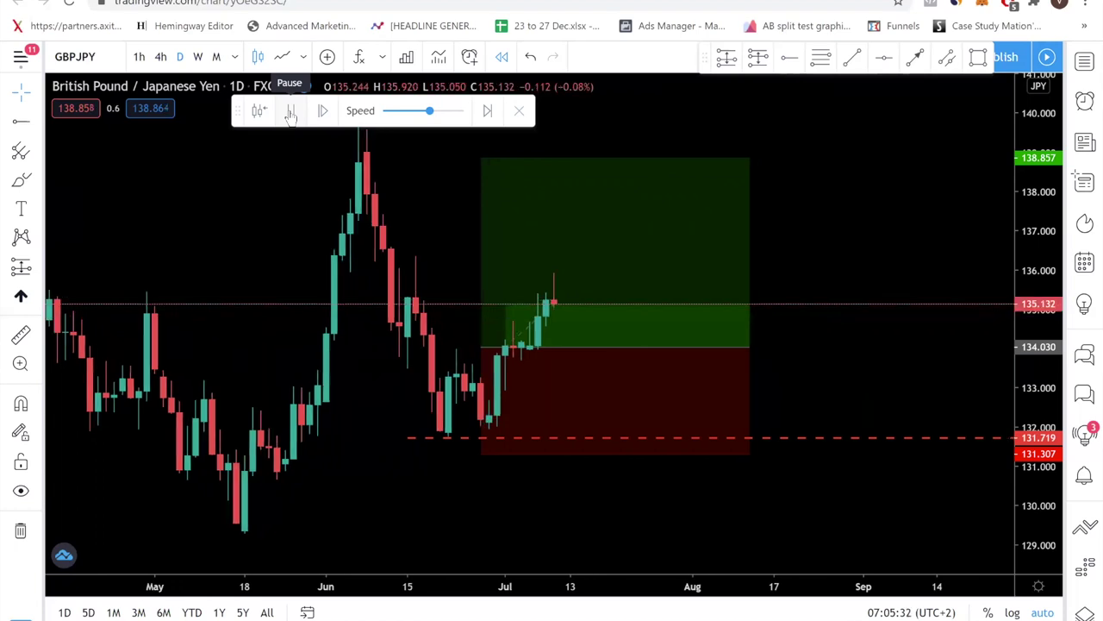
click(291, 112)
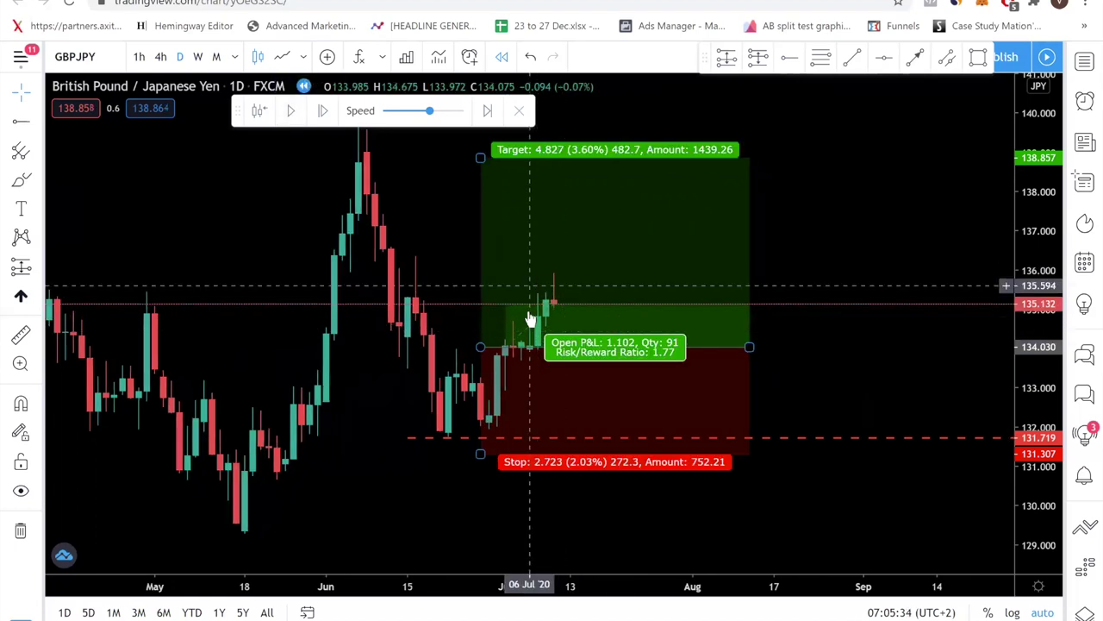
drag(481, 454, 497, 391)
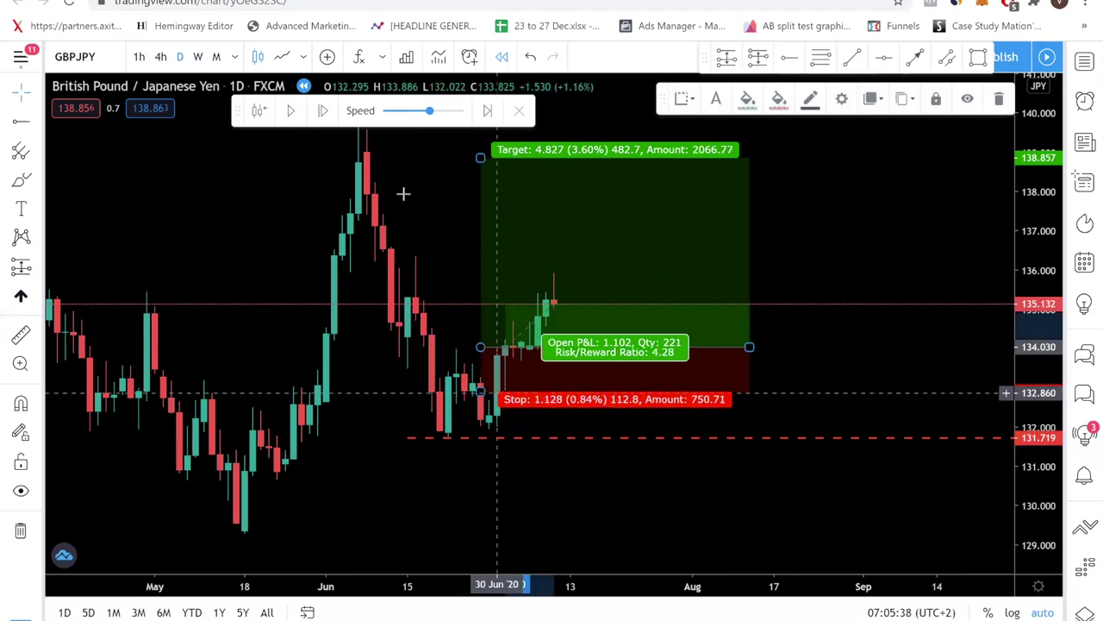
Resume the replay with the raised stop and pause it at about 23 July 2020.
click(293, 112)
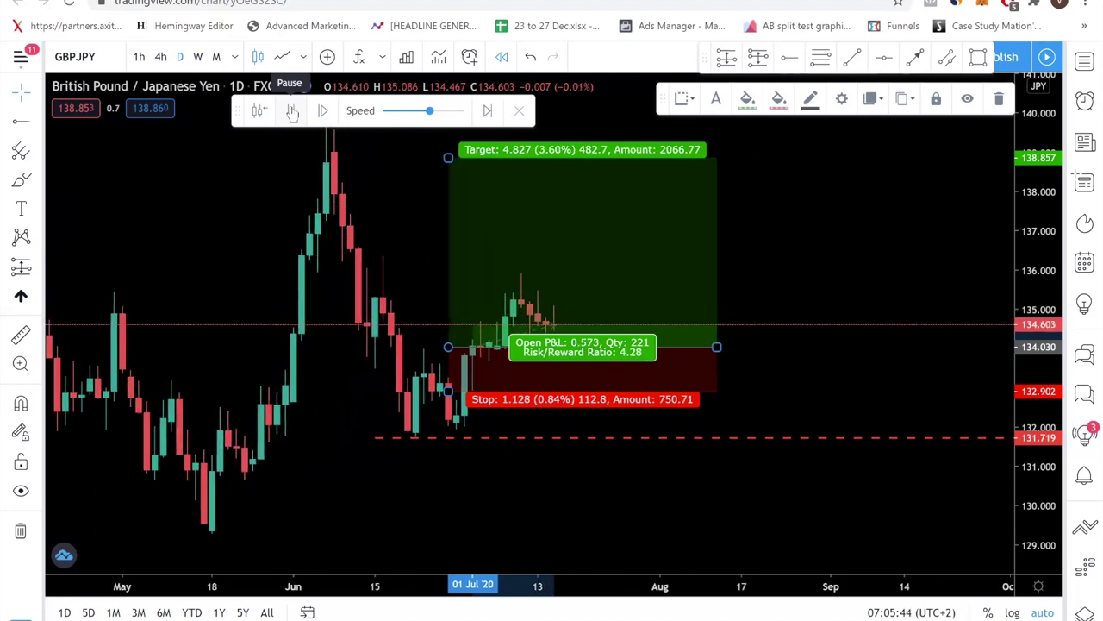
click(794, 187)
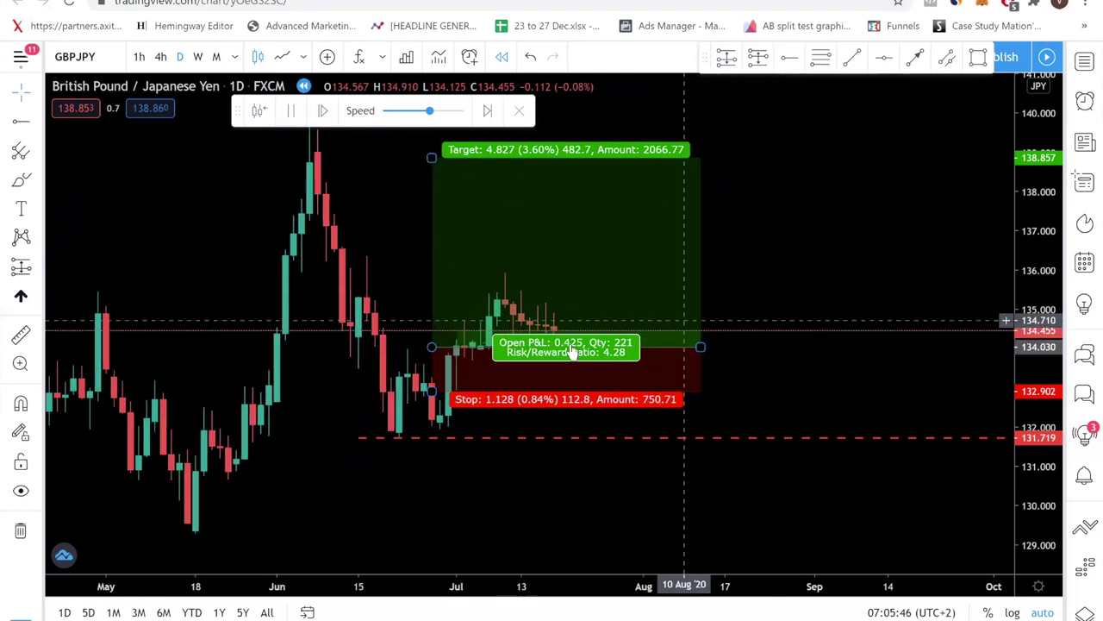
click(296, 115)
click(530, 340)
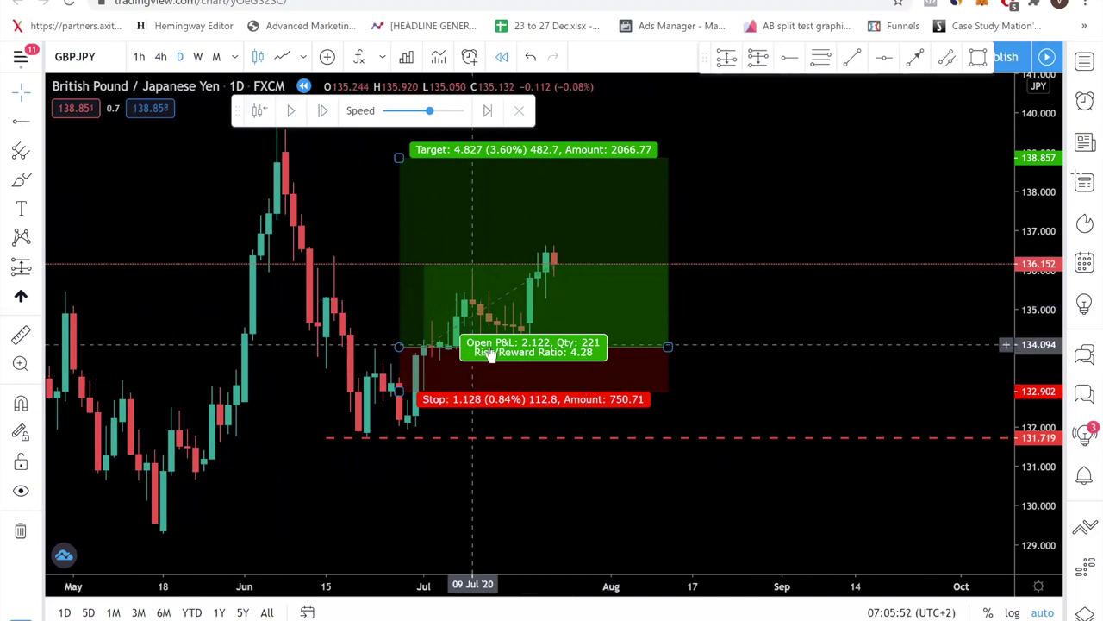
Raise the long position's stop to 133.580.
click(392, 392)
click(392, 392)
drag(392, 392, 403, 369)
Resume the replay, pause it in early August 2020 around the 138.857 target, and deselect the long position.
click(291, 113)
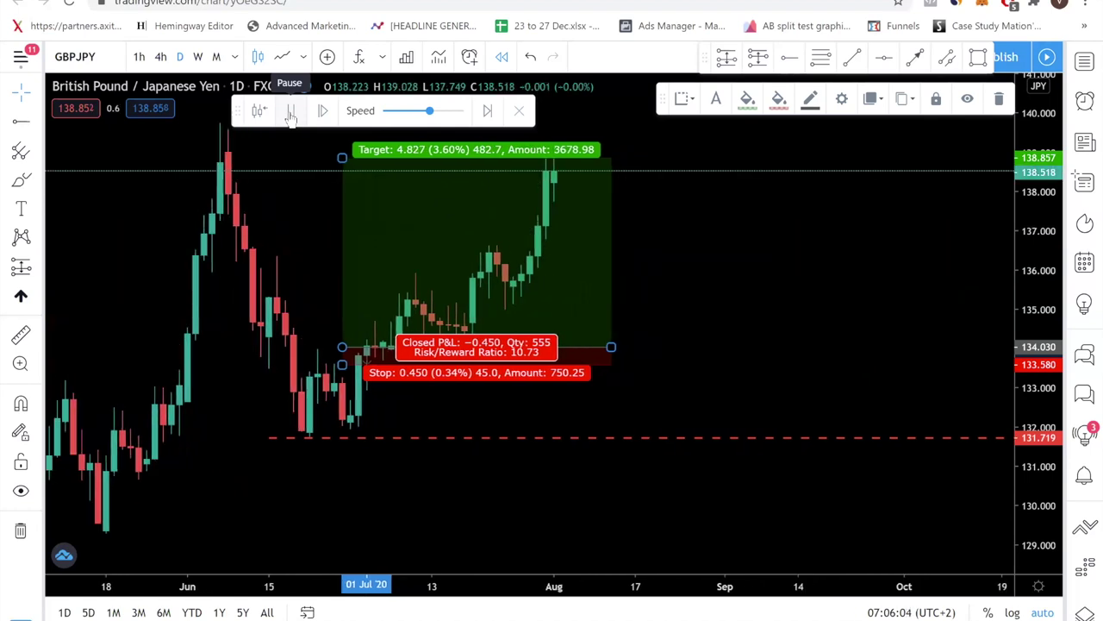
click(292, 117)
click(626, 263)
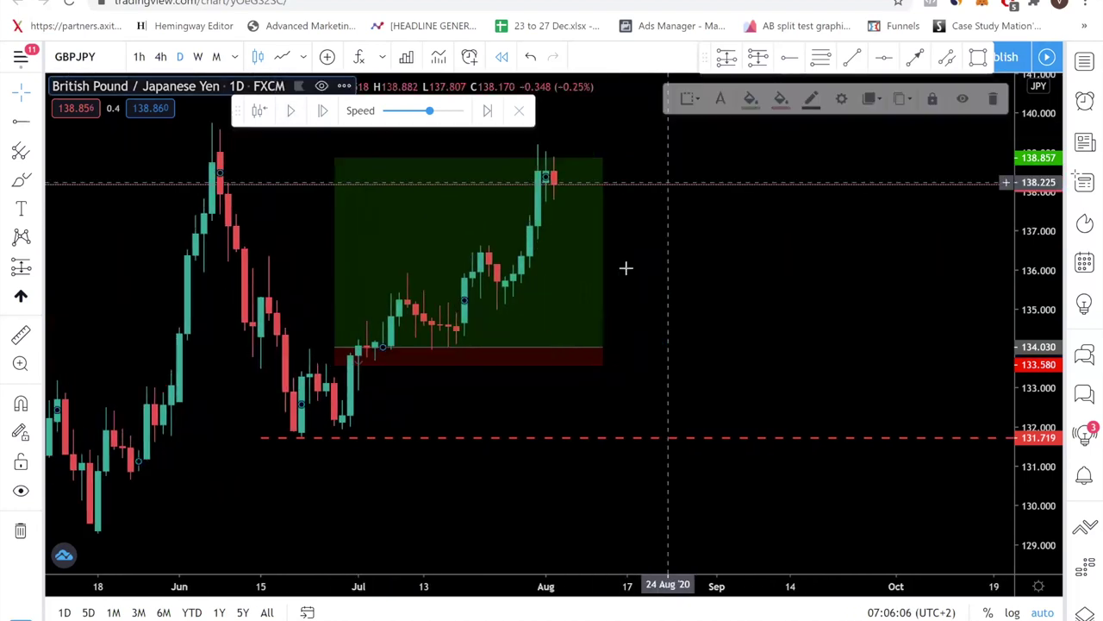
mouse_move(635, 394)
mouse_down()
mouse_move(681, 402)
mouse_move(687, 372)
mouse_up()
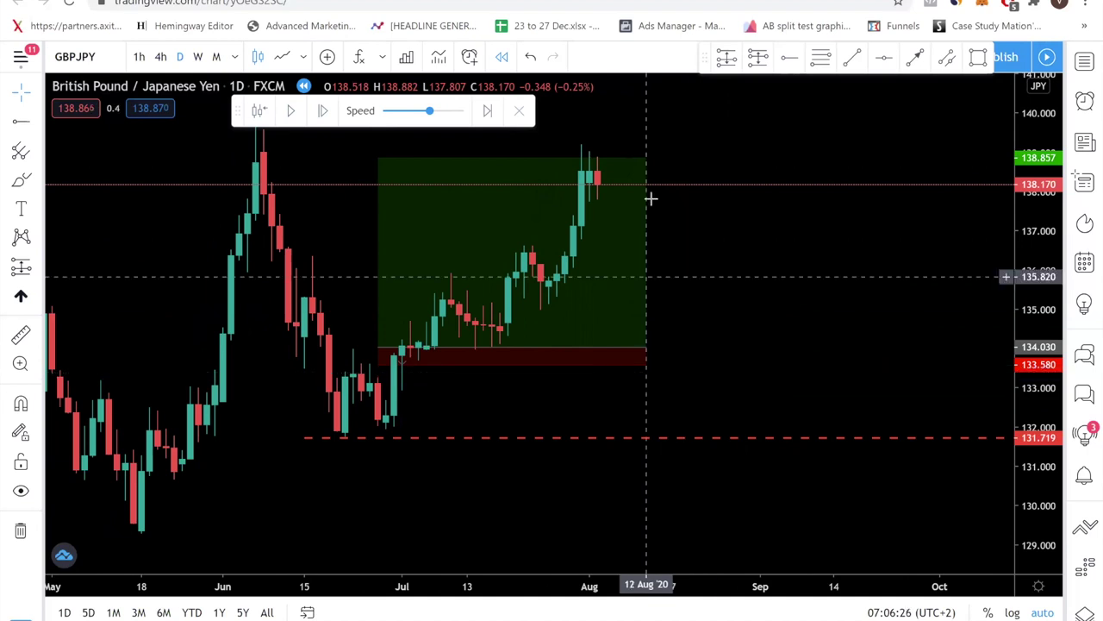
scroll(692, 299, left, 3)
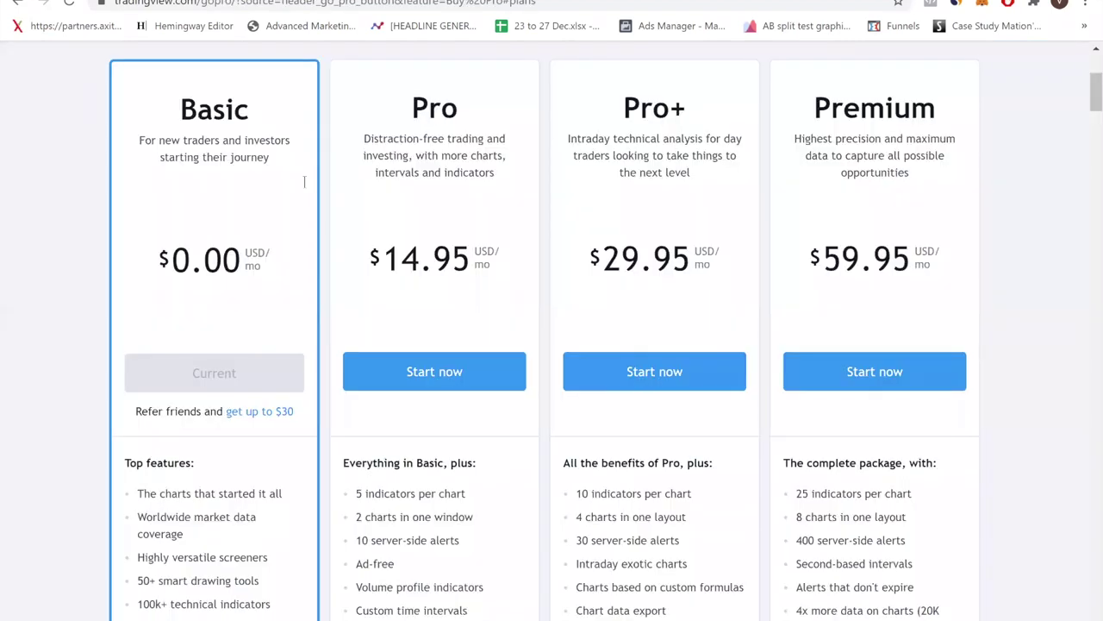
Compare the TradingView plans' prices and features, and highlight "Bar replay on intraday bars" under the Pro plan.
scroll(625, 256, down, 4)
scroll(631, 256, up, 4)
scroll(1079, 95, down, 2)
scroll(1079, 99, up, 1)
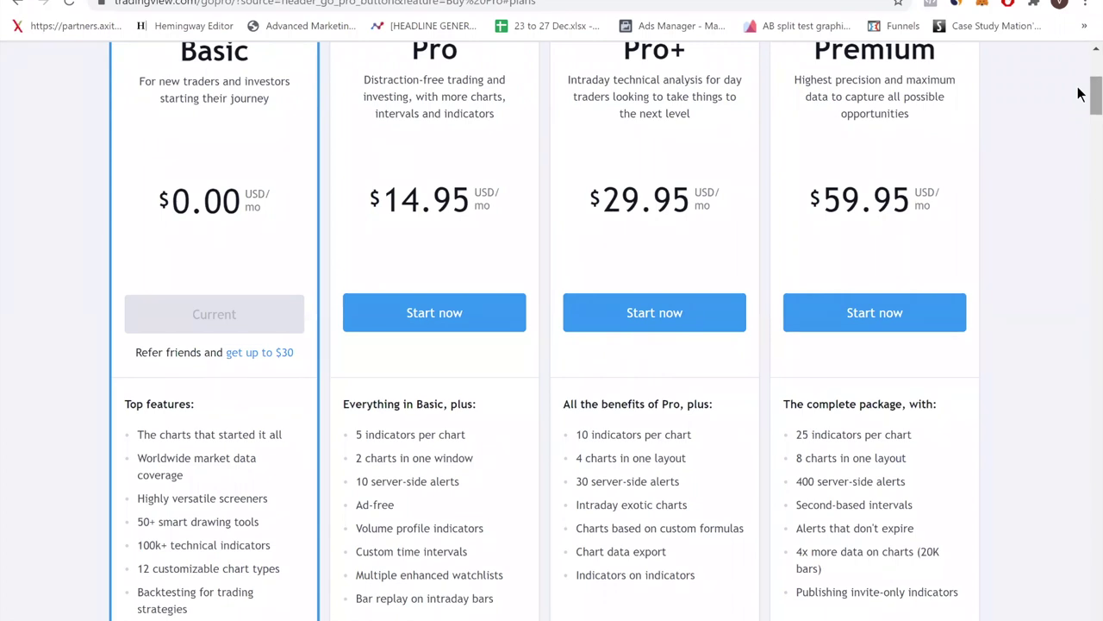
triple_click(468, 89)
click(496, 610)
drag(507, 607, 356, 603)
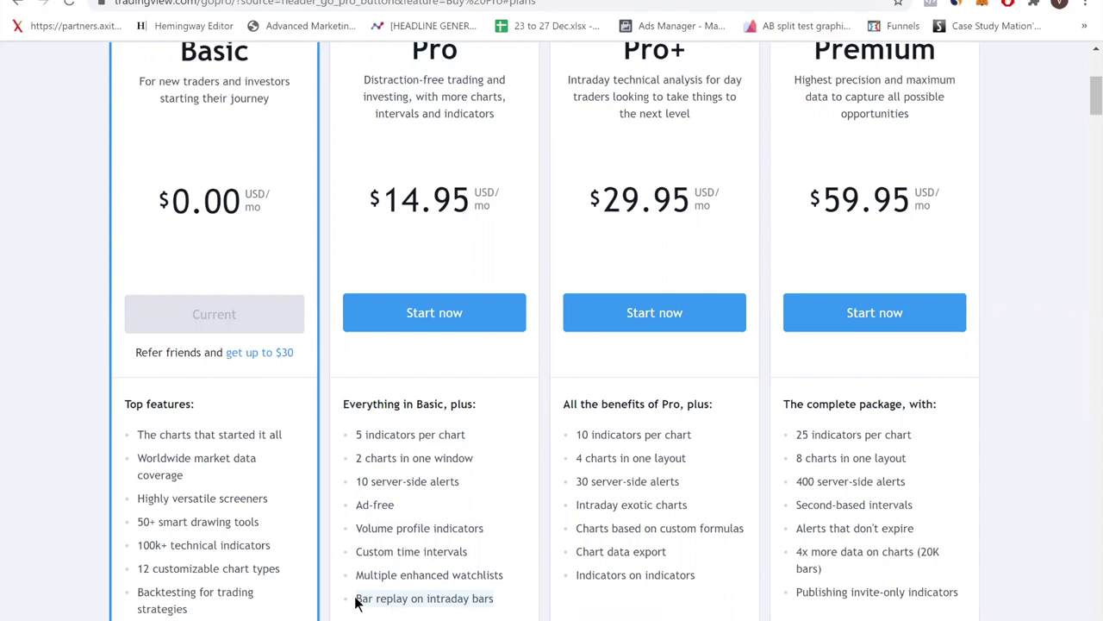
Switch the plan pricing to annual billing and review the Pro plan's yearly savings.
scroll(483, 380, up, 4)
click(539, 315)
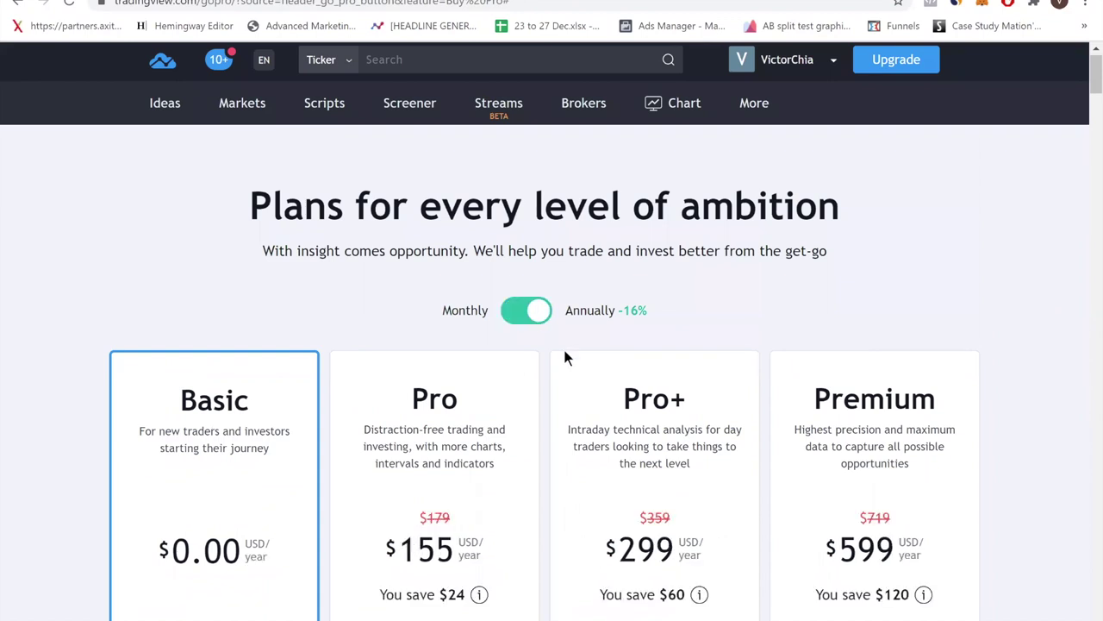
scroll(518, 327, down, 4)
mouse_move(478, 244)
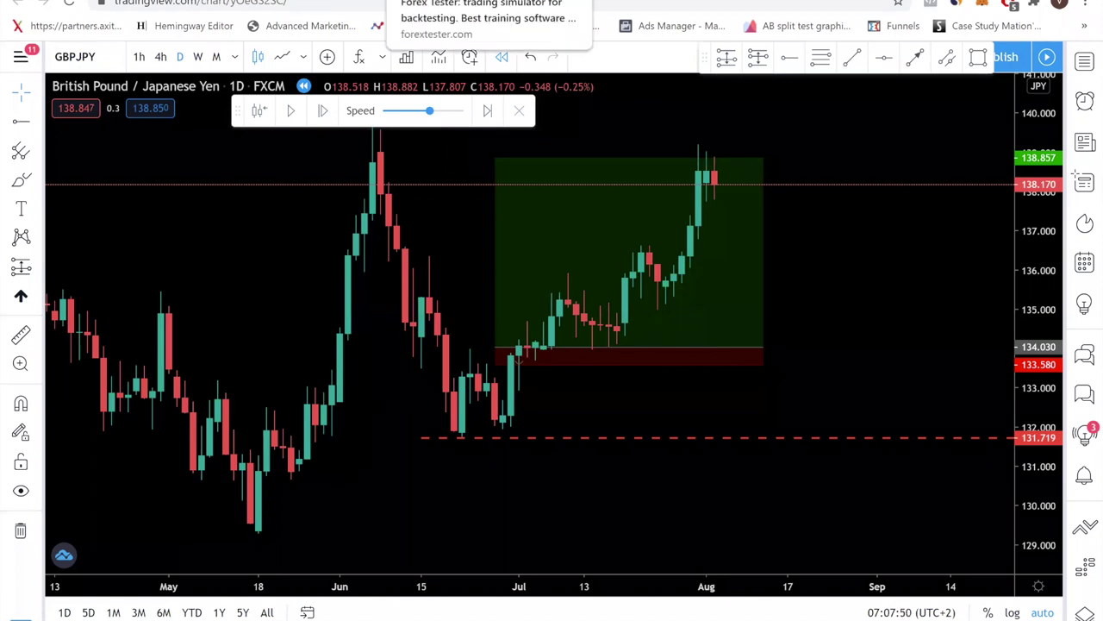
Switch to the Forex Tester website, decline its notification request and close the chatbot window.
click(483, 0)
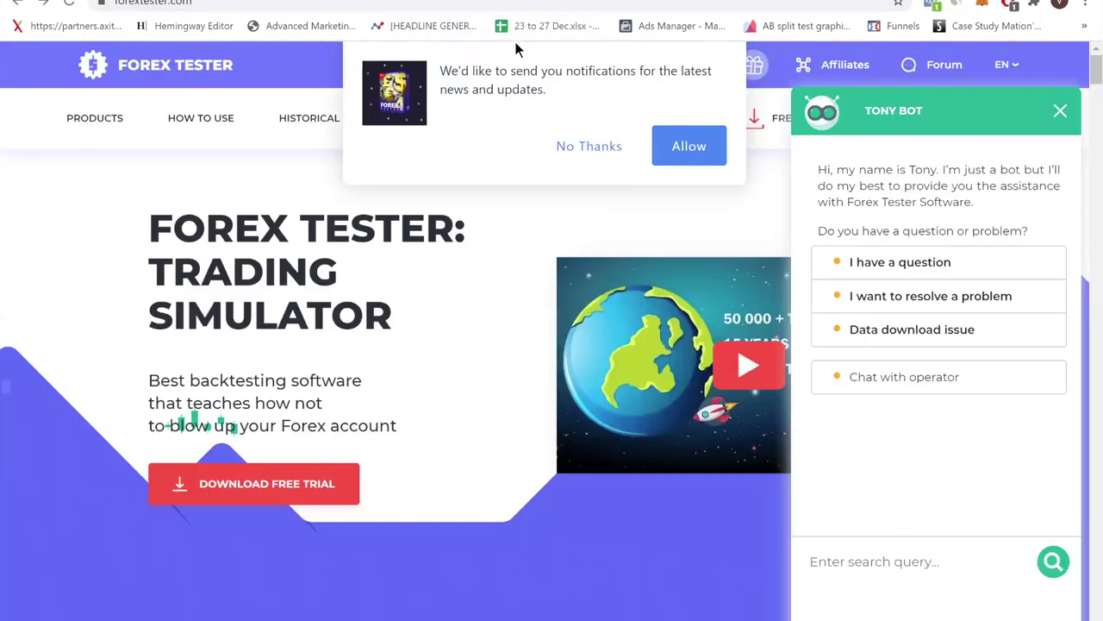
click(602, 145)
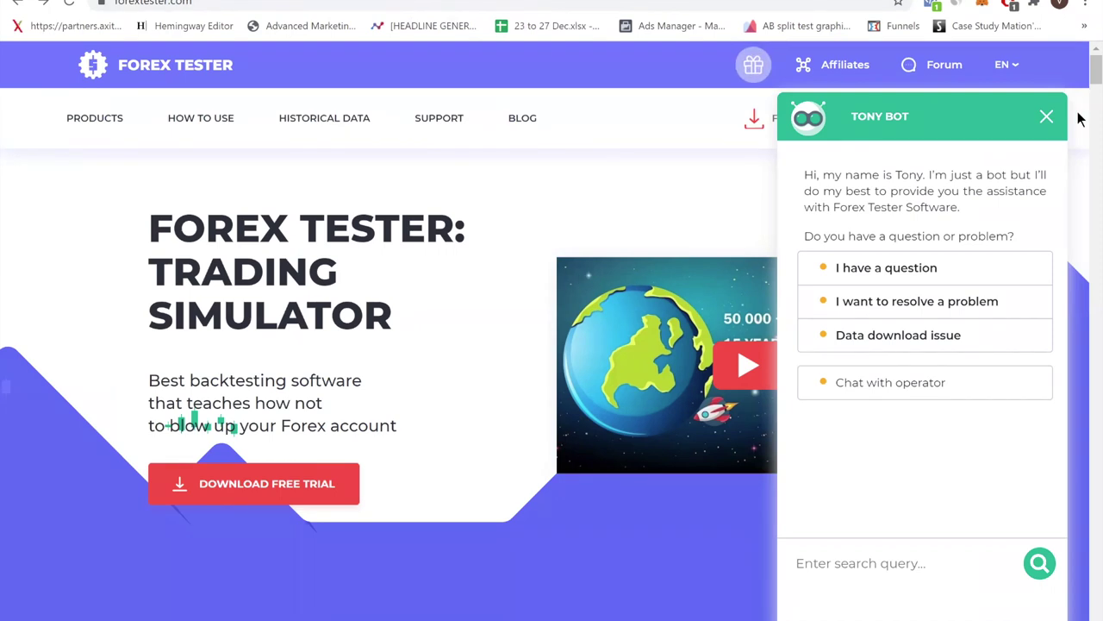
click(1046, 117)
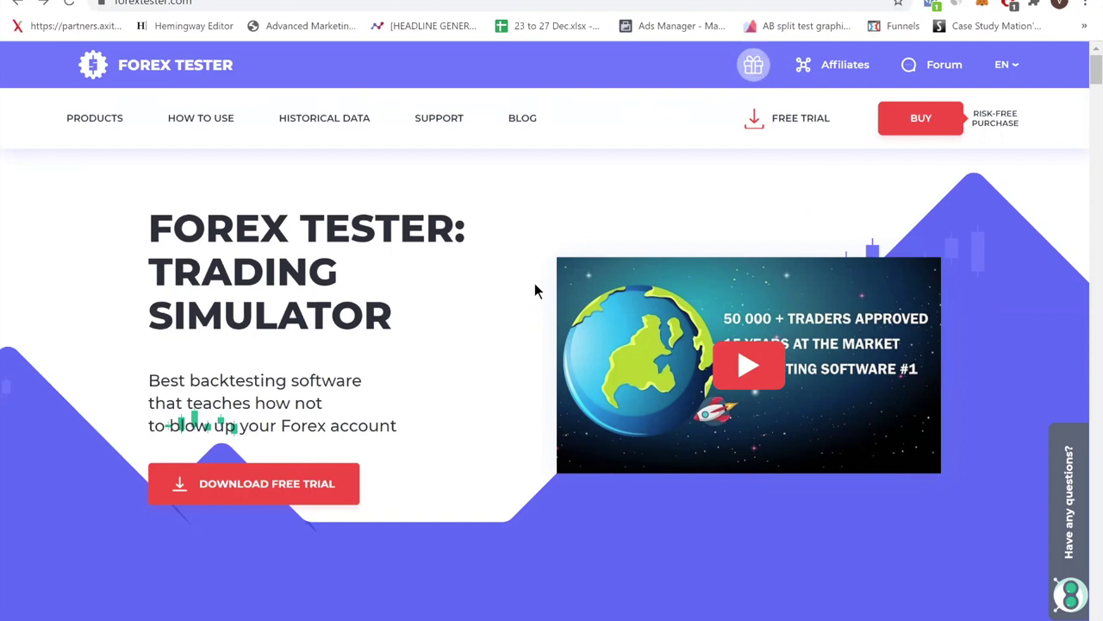
Look over the Forex Tester homepage and product list, and examine the total price on the Forex Tester 4 order page.
scroll(534, 285, down, 5)
scroll(542, 285, up, 5)
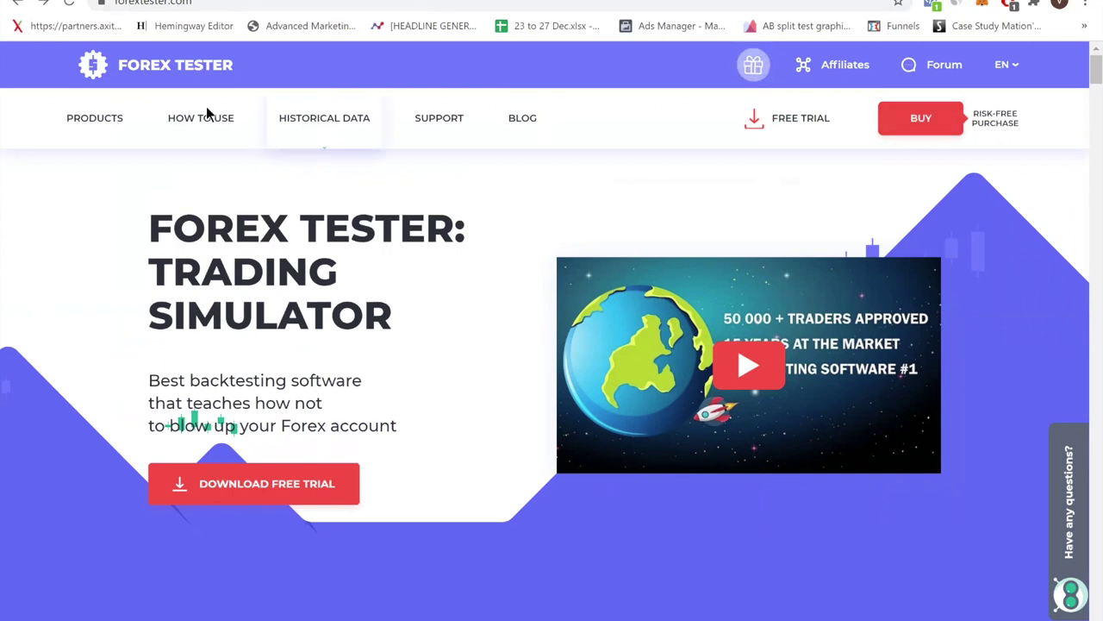
mouse_move(77, 127)
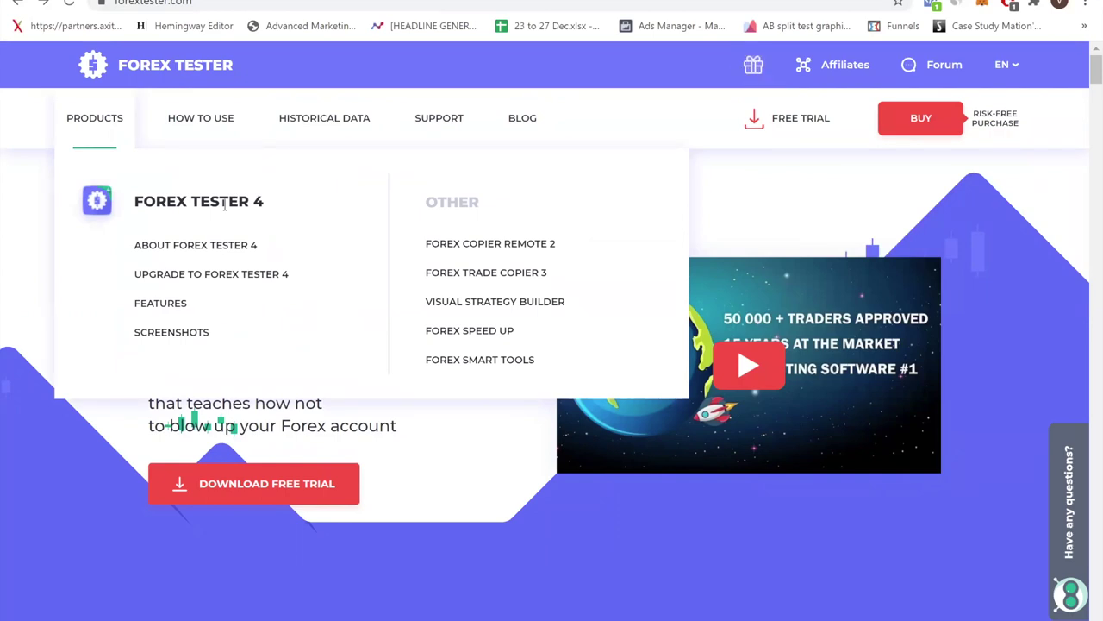
click(898, 128)
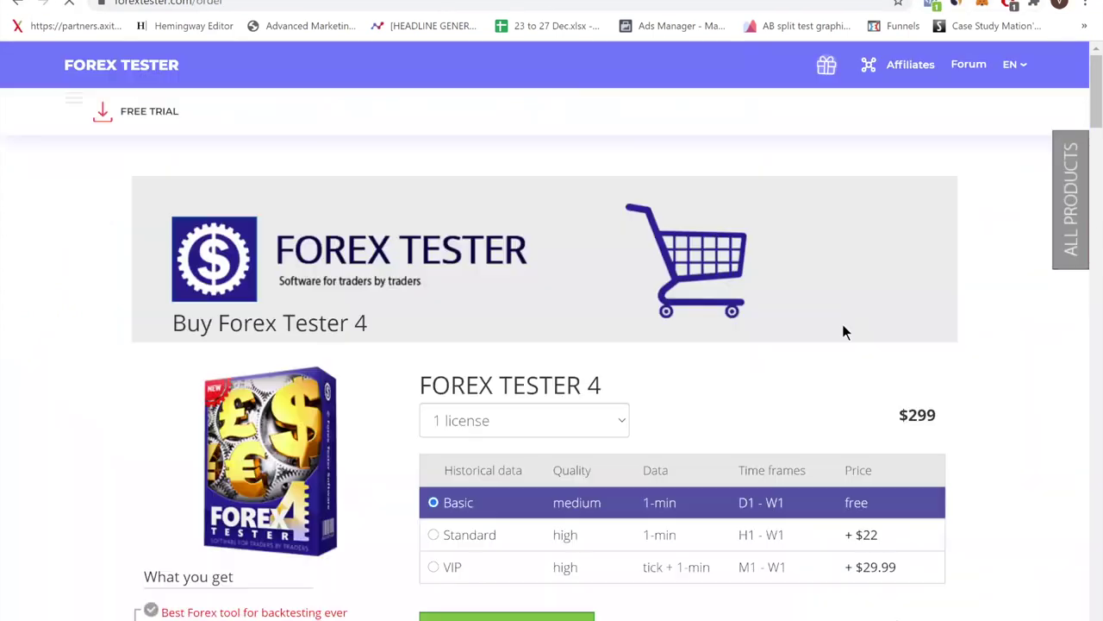
scroll(839, 315, down, 5)
drag(905, 233, 943, 226)
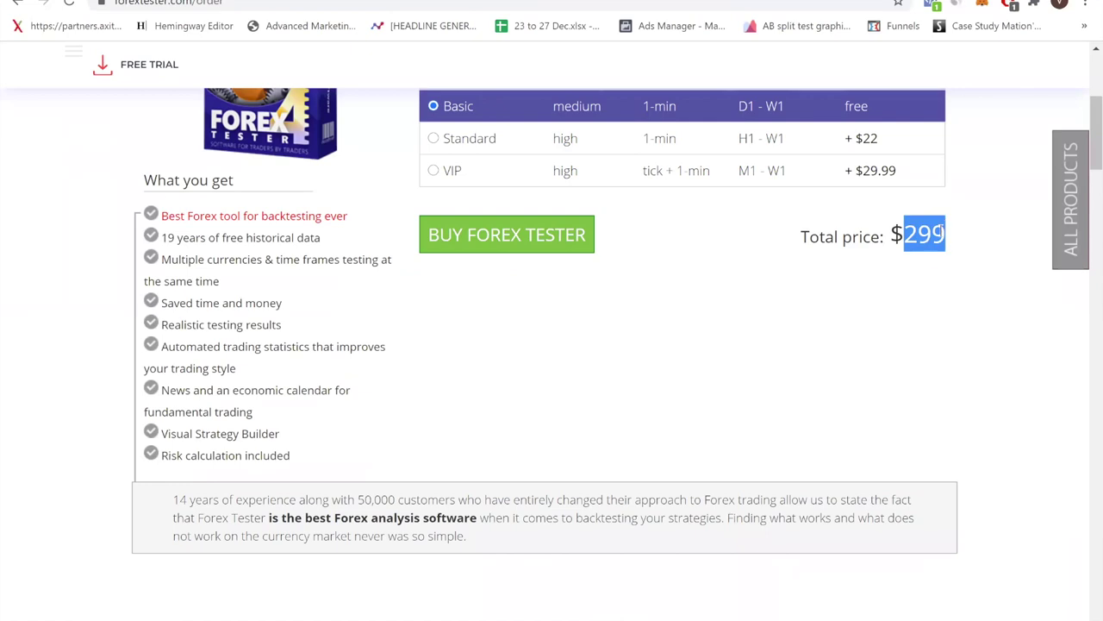
scroll(918, 267, up, 5)
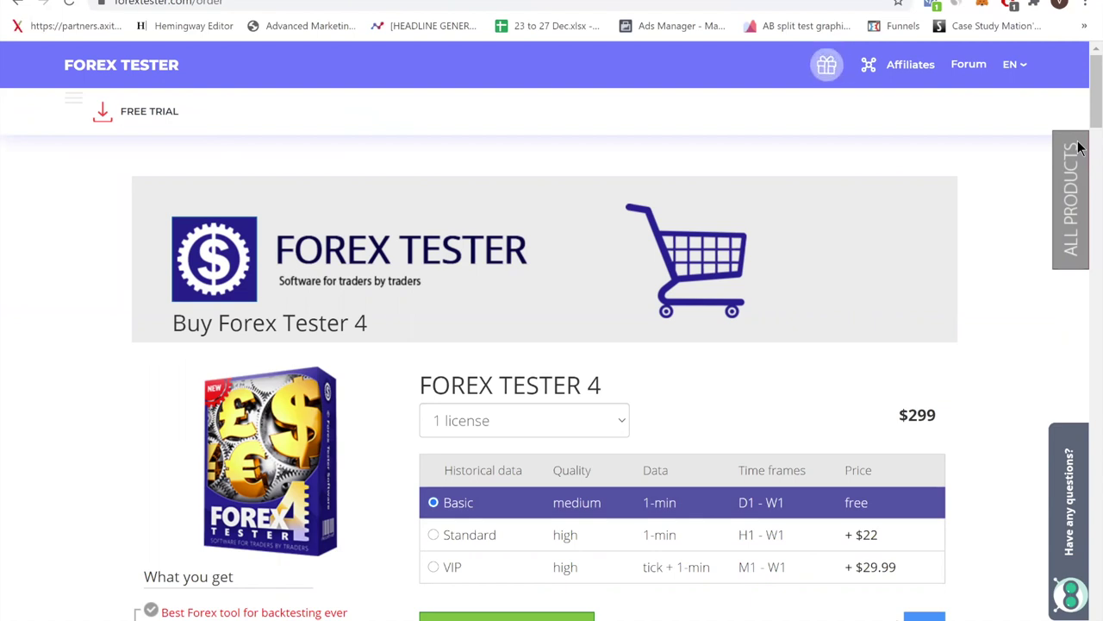
Return to the Forex Tester homepage and highlight the caption "Analyze detailed statistics of your entire strategy".
click(74, 99)
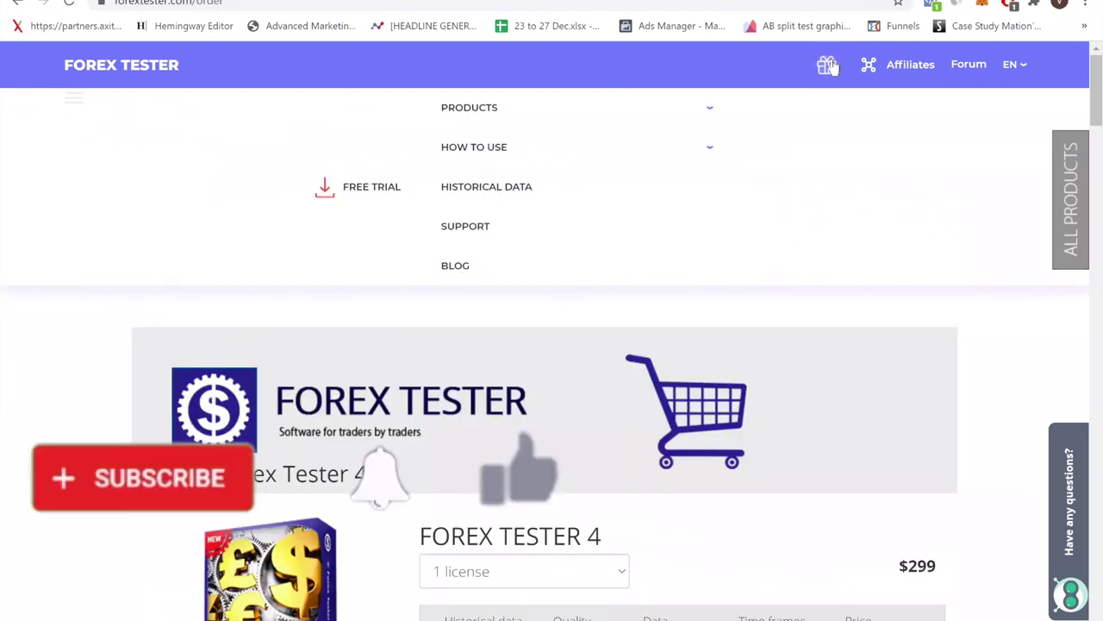
click(161, 72)
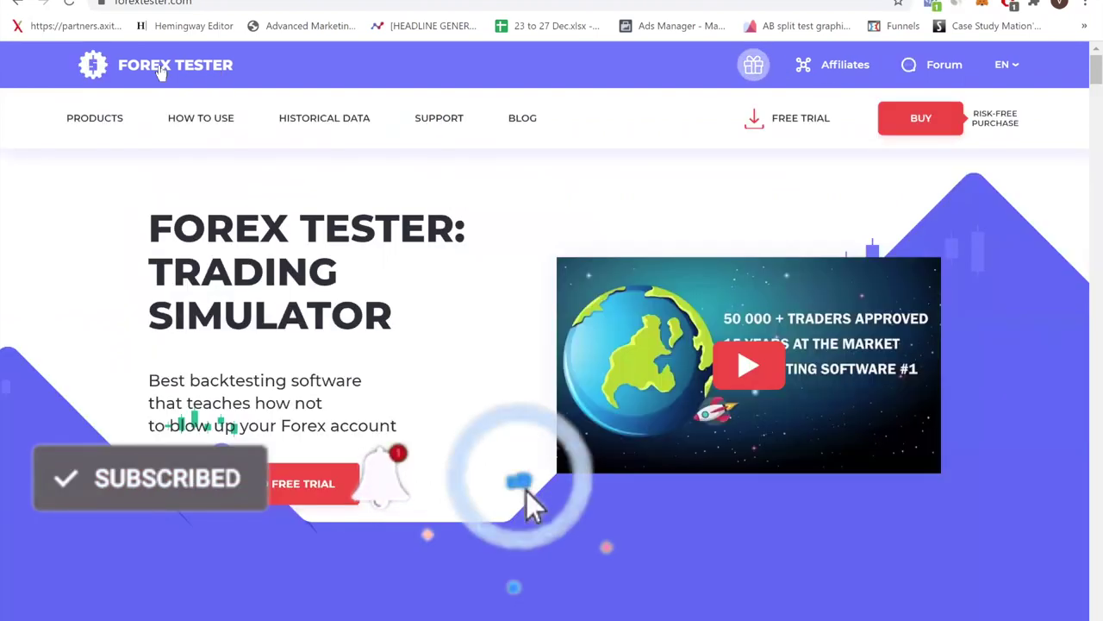
scroll(161, 72, down, 5)
mouse_move(95, 71)
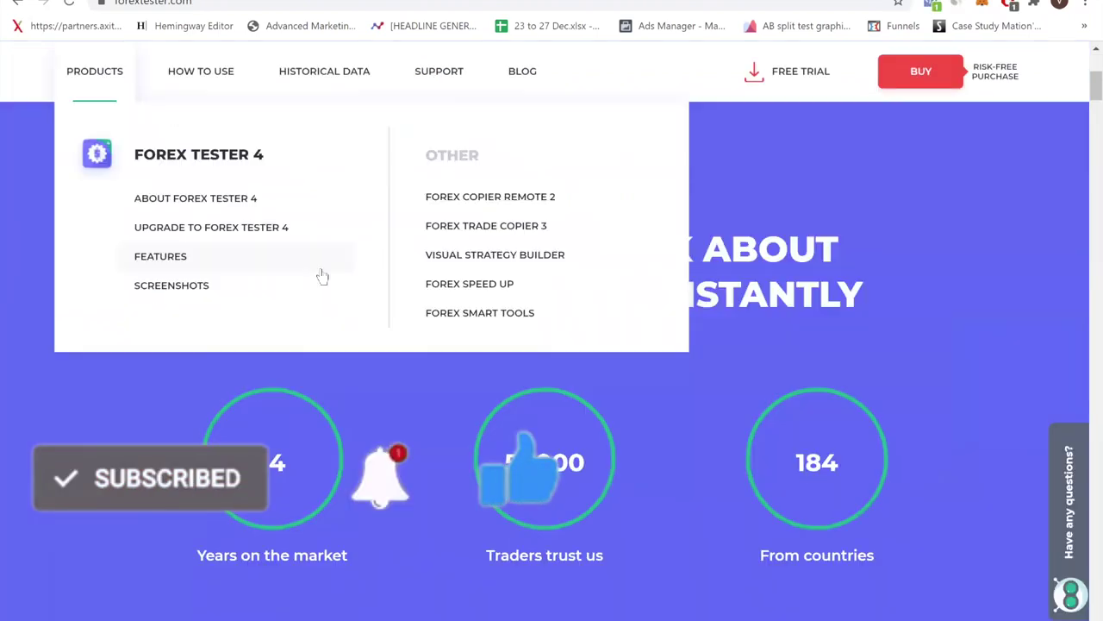
scroll(696, 419, down, 5)
drag(553, 337, 817, 335)
drag(807, 334, 812, 334)
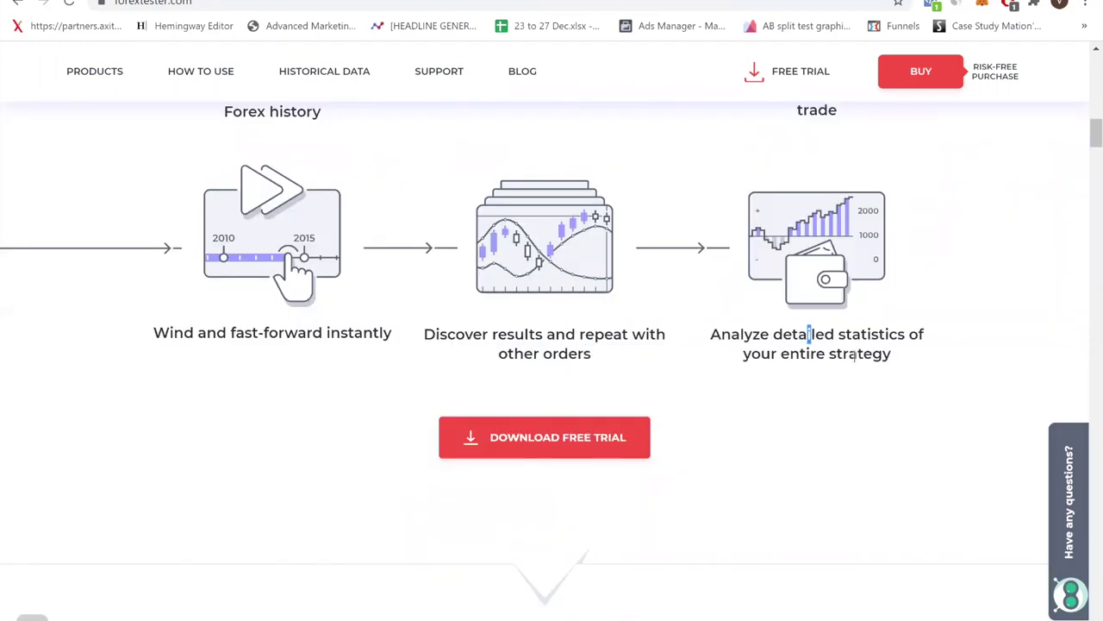
drag(709, 335, 906, 356)
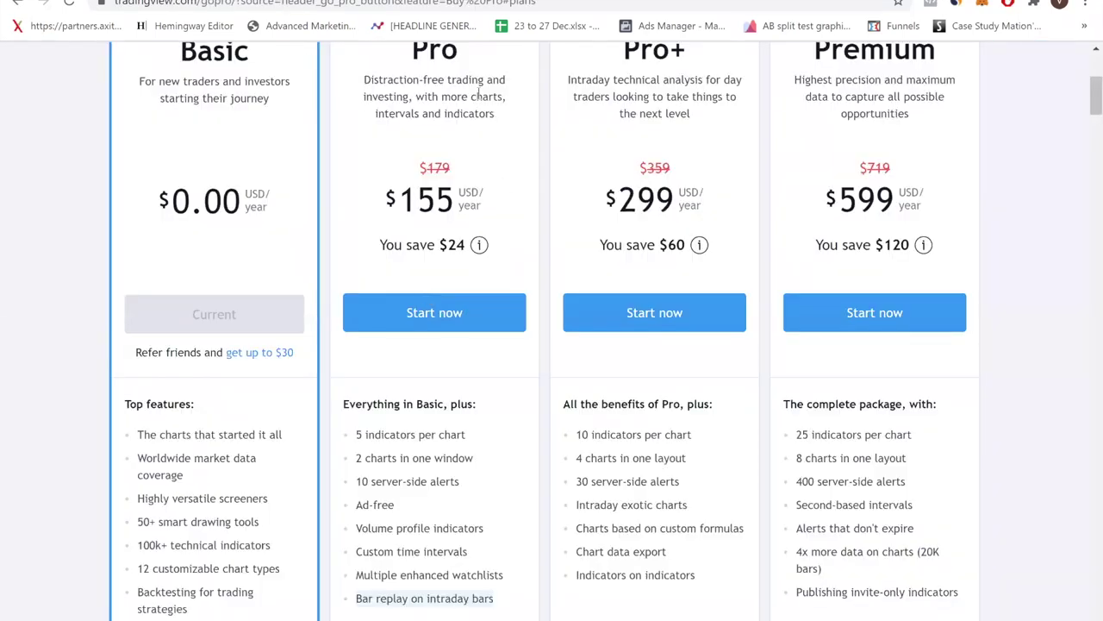
Read the Forex Tester benefits, highlighting "monitors" in "Open multiple charts on multiple monitors", and return to the start of the page.
click(412, 74)
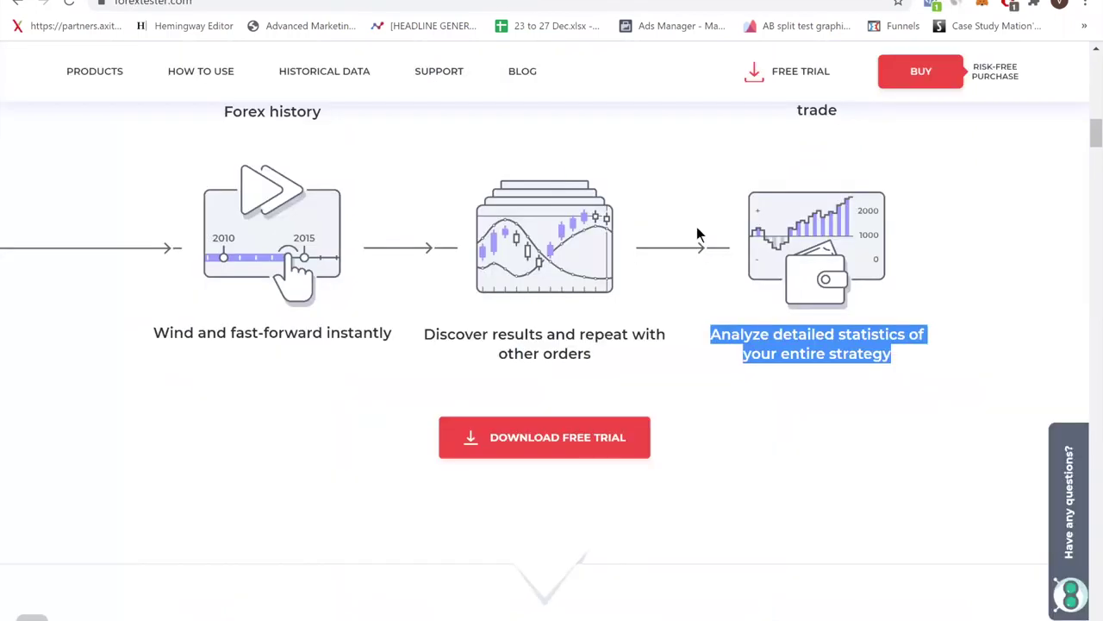
scroll(716, 284, down, 5)
scroll(704, 371, down, 10)
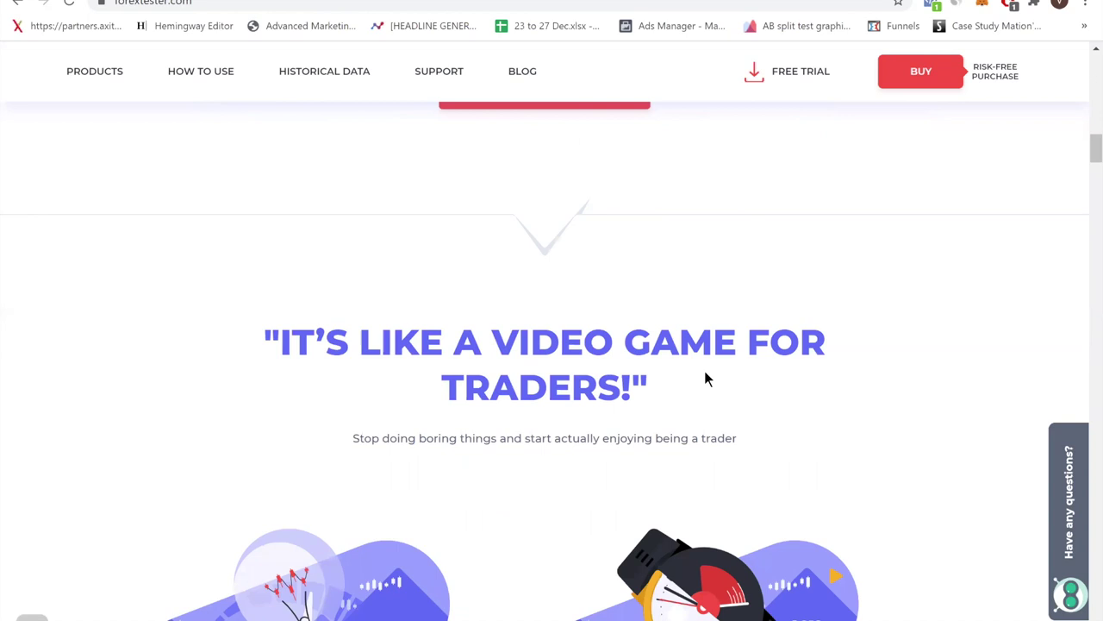
drag(300, 470, 373, 452)
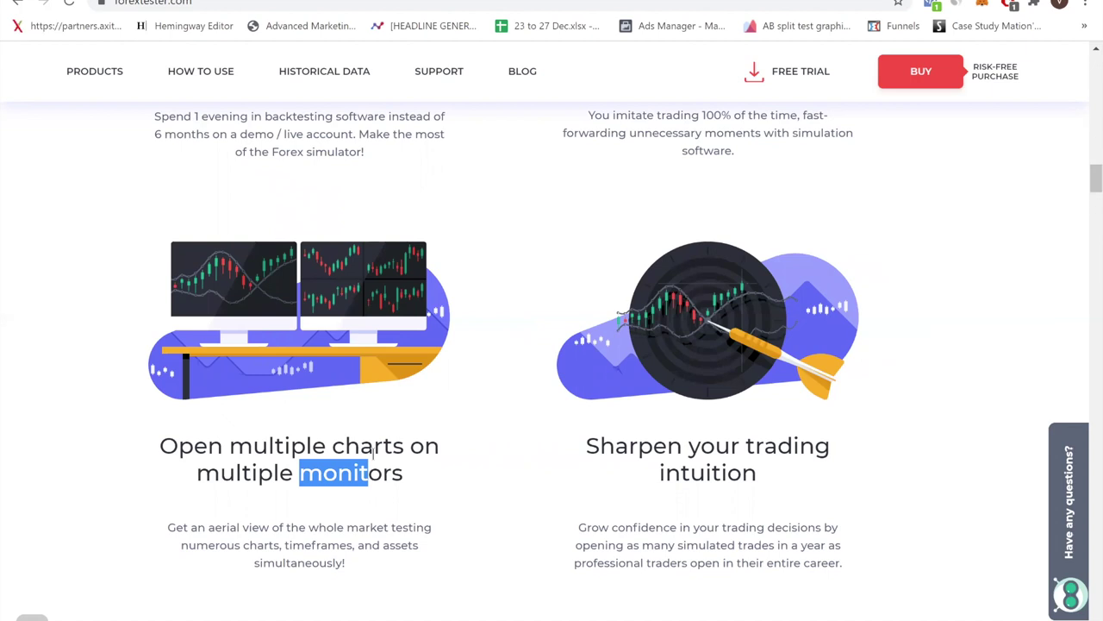
scroll(369, 461, up, 10)
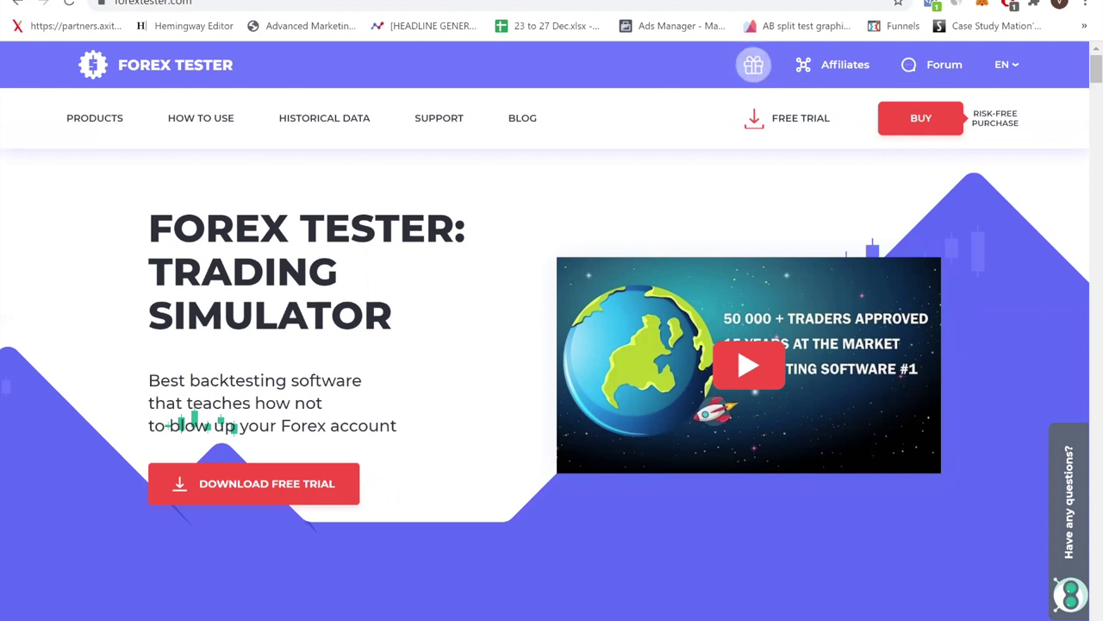
Switch to the YouTube video about demo trading accounts and read the viewers' comments asking for a backtesting video.
key(ctrl+Tab)
click(570, 250)
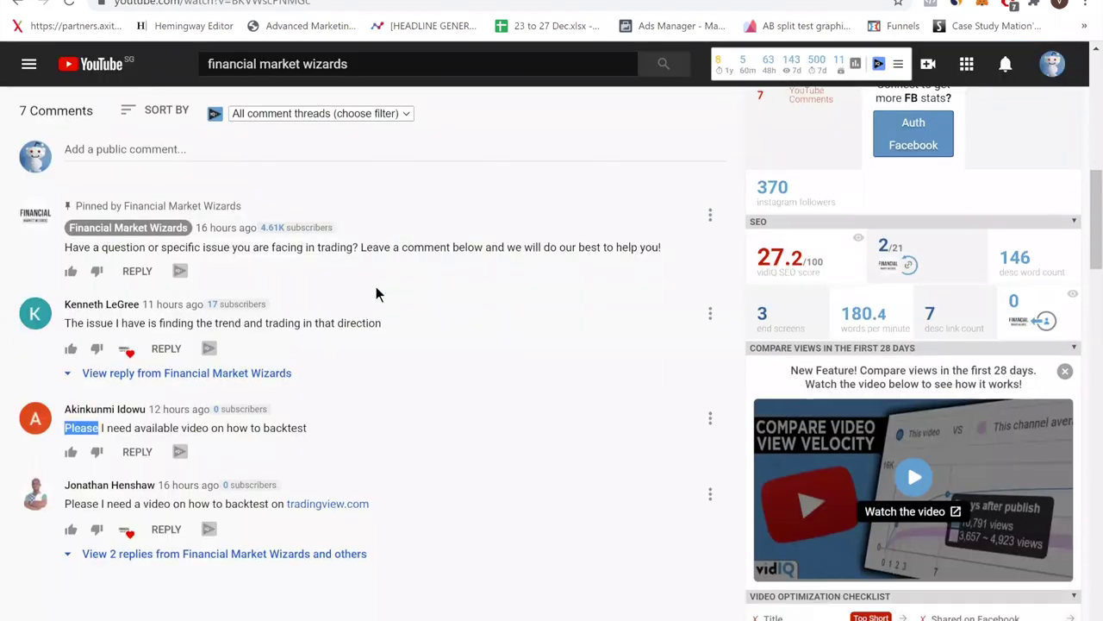
scroll(367, 323, up, 1)
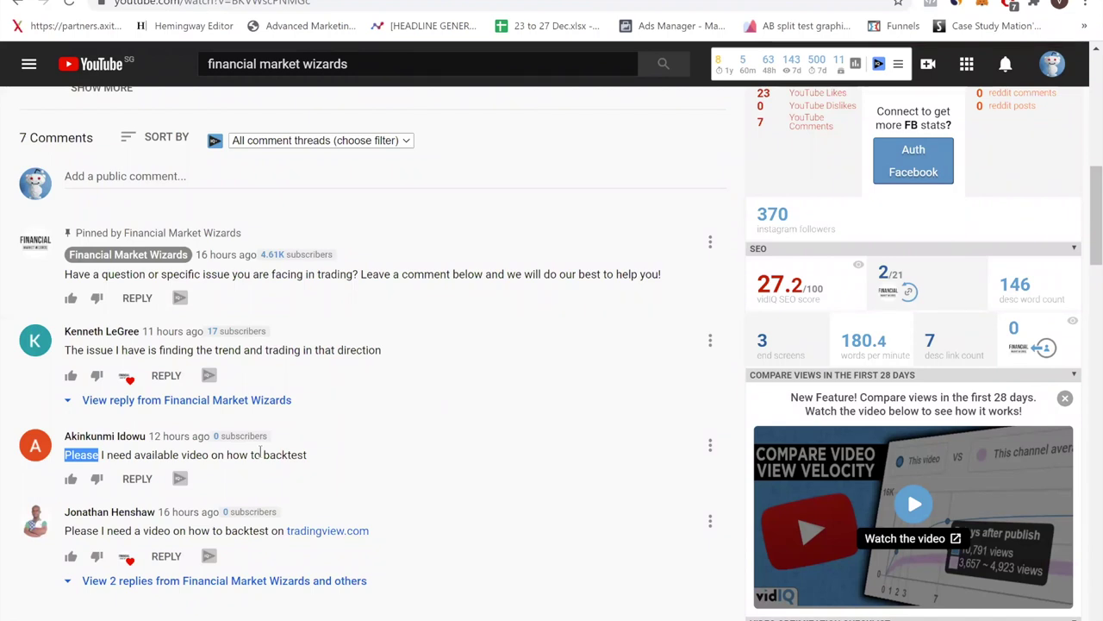
scroll(357, 455, up, 10)
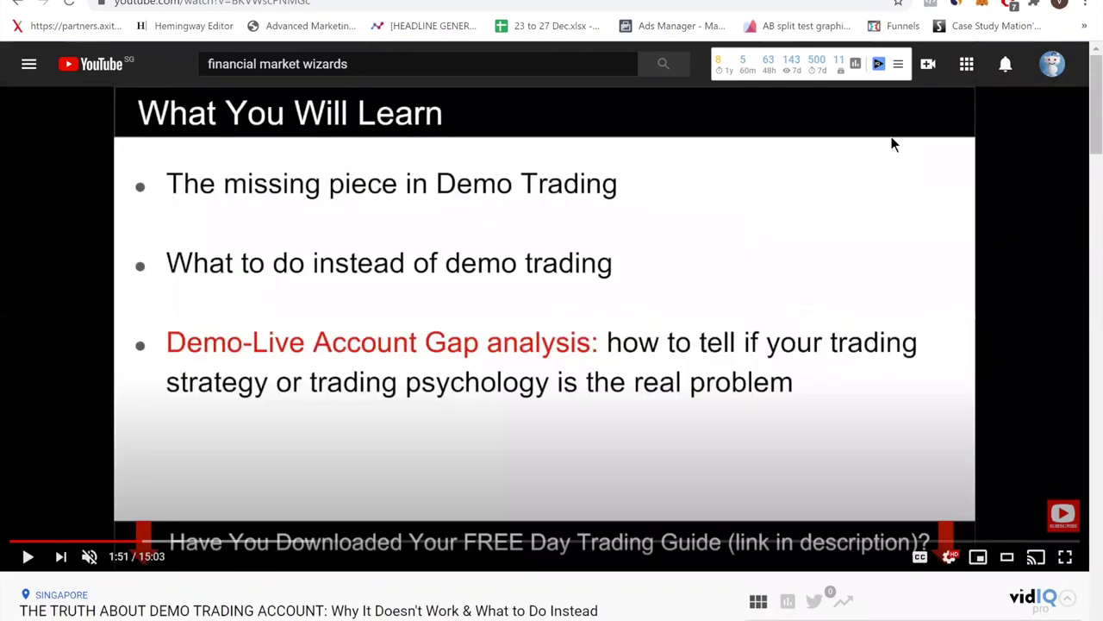